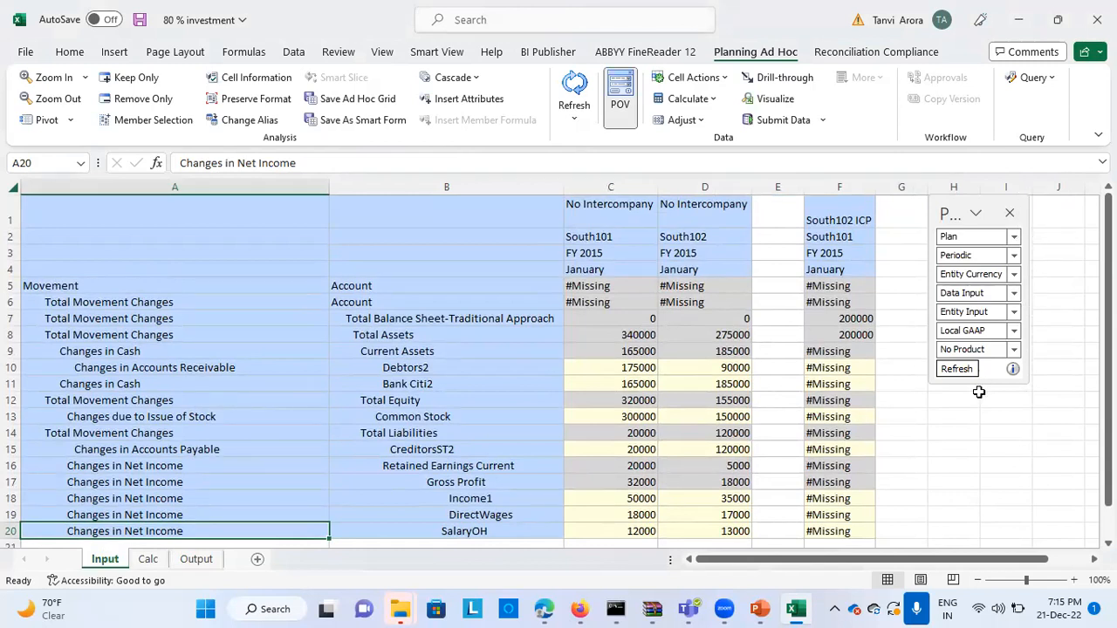
# Review the Input sheet's January FY 2015 data for South101 and South102, including South101's Investment in Sub entry against South102 ICP
pyautogui.click(612, 241)
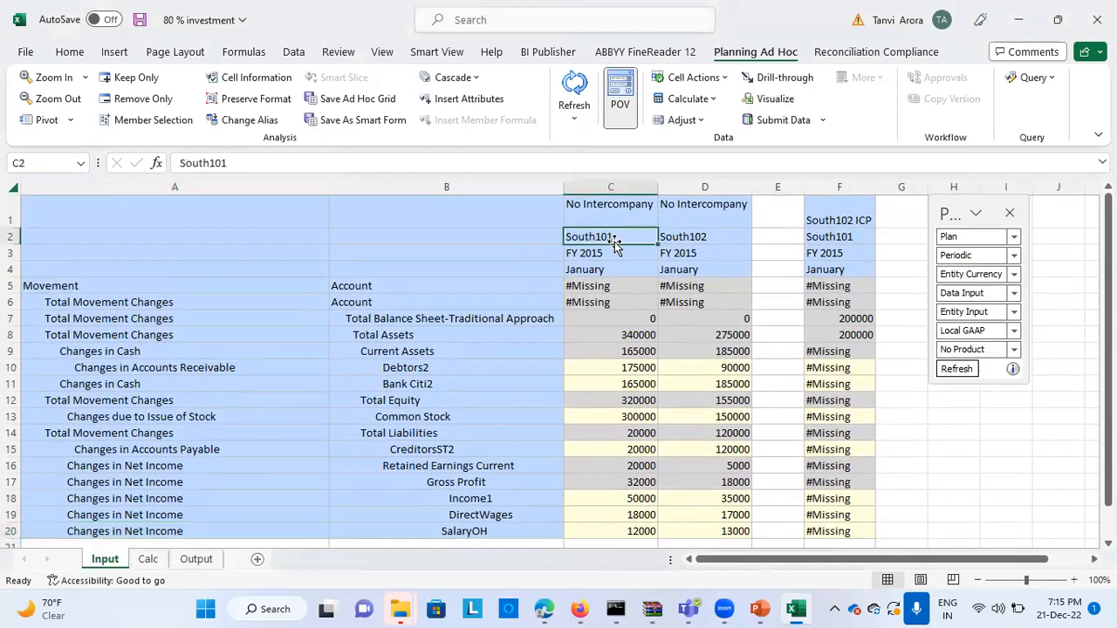
pyautogui.click(673, 237)
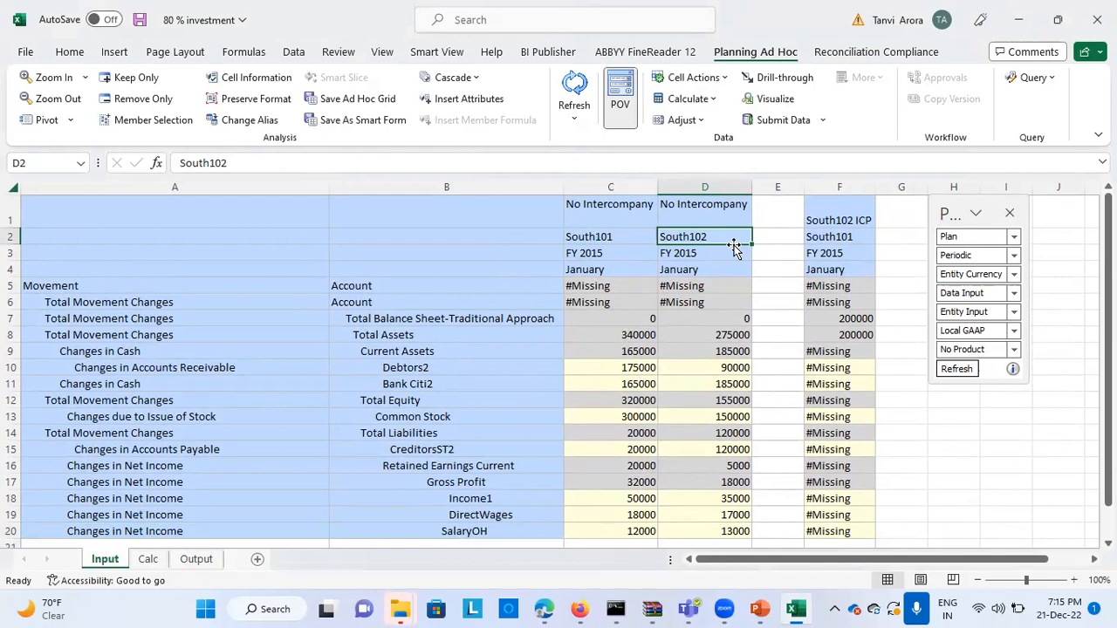
pyautogui.scroll(-2, 703, 401)
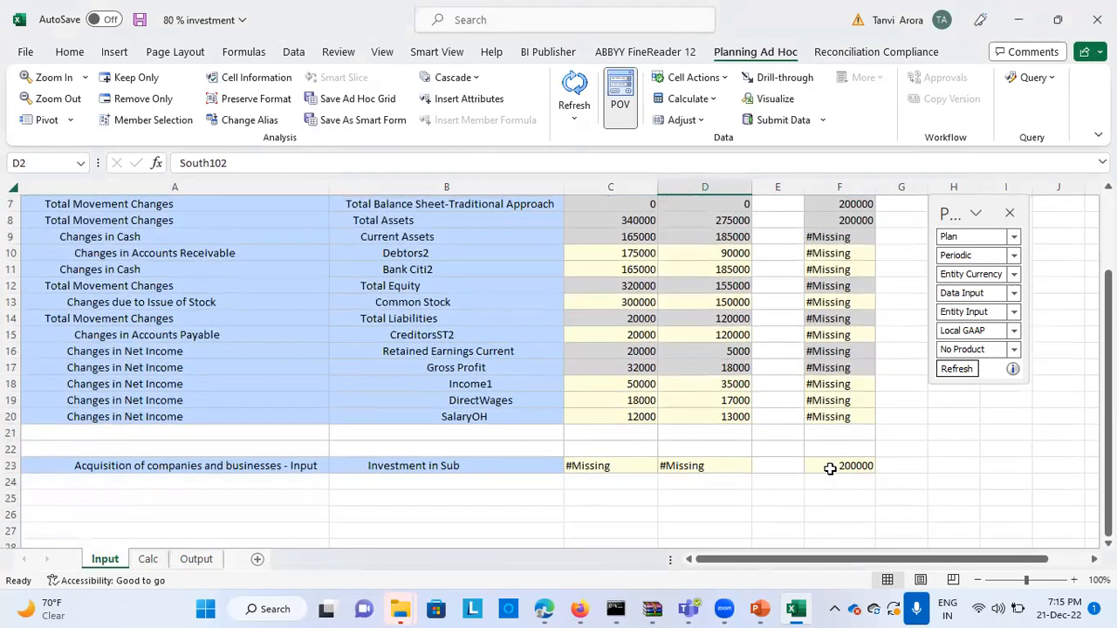
pyautogui.click(821, 468)
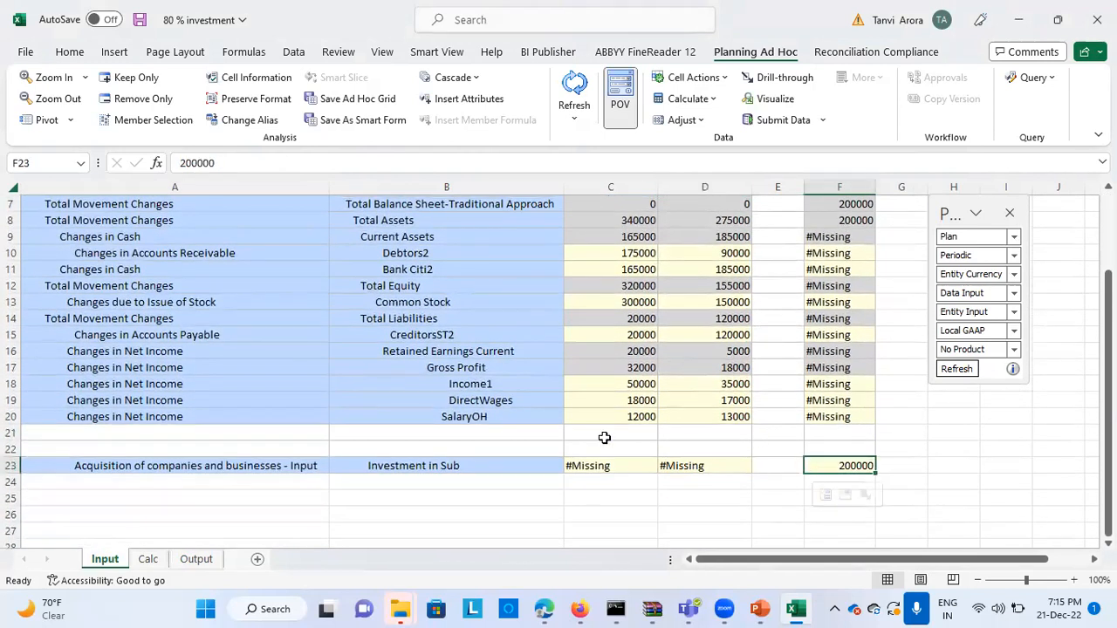
pyautogui.scroll(2, 603, 437)
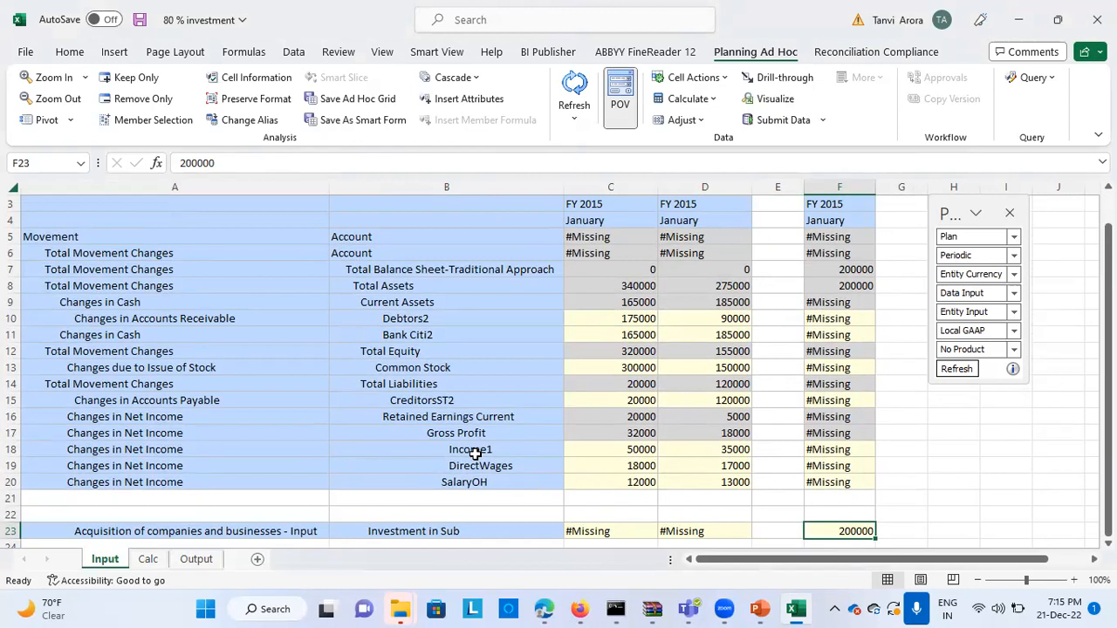
pyautogui.scroll(-1, 643, 494)
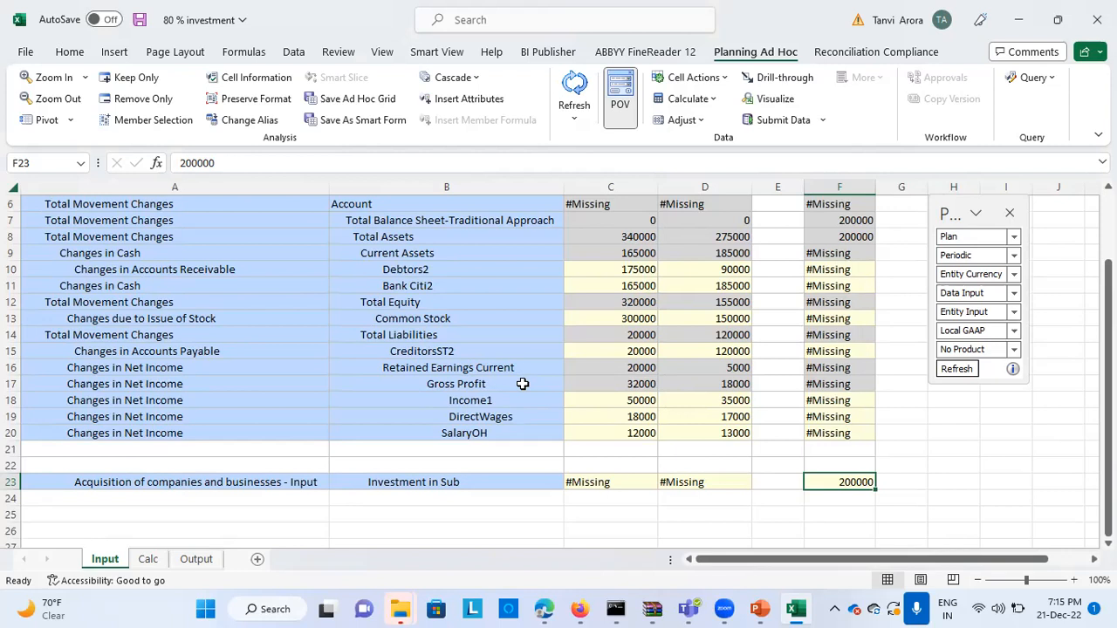
pyautogui.scroll(2, 522, 384)
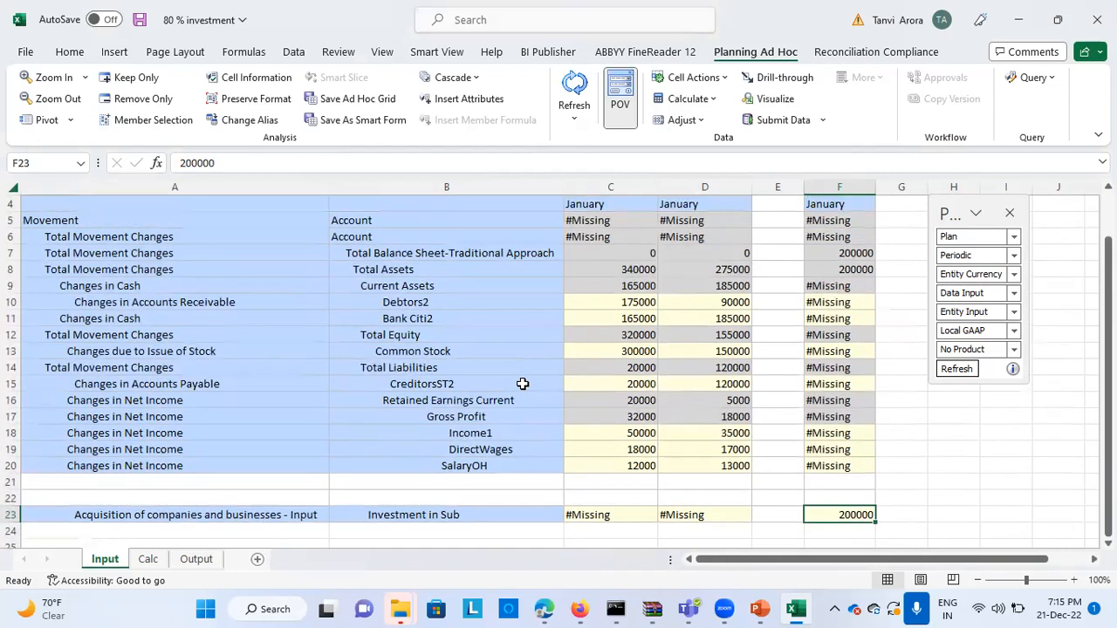
pyautogui.scroll(1, 521, 384)
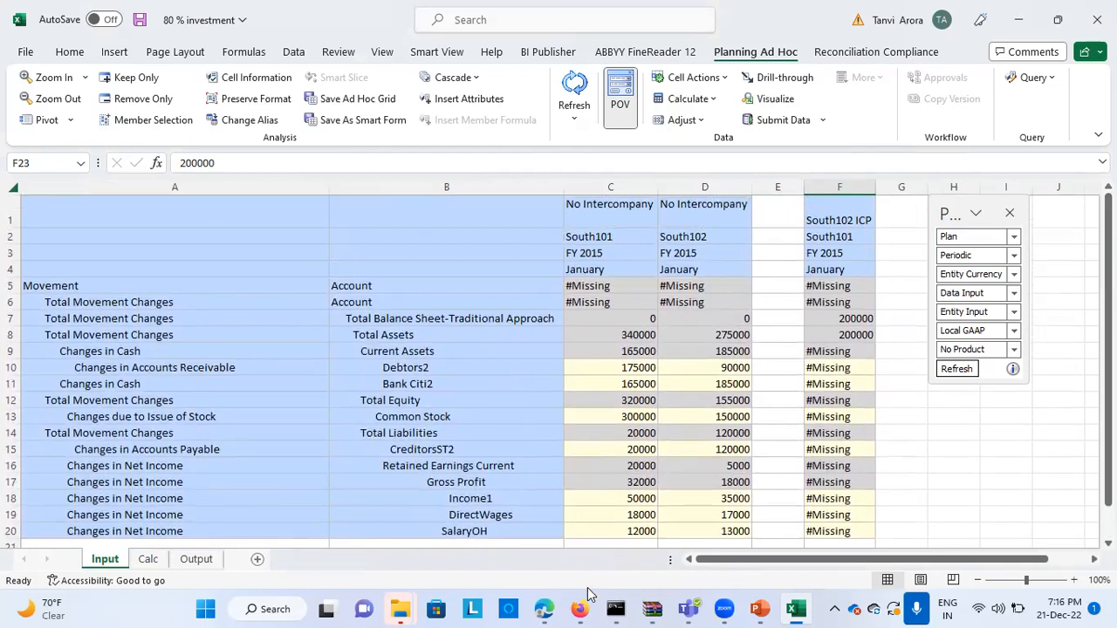
# Switch to EPM Cloud Financial Consolidation and Close in Firefox and open the application's Consolidation: Manage Ownership page
pyautogui.moveTo(580, 609)
pyautogui.click(574, 551)
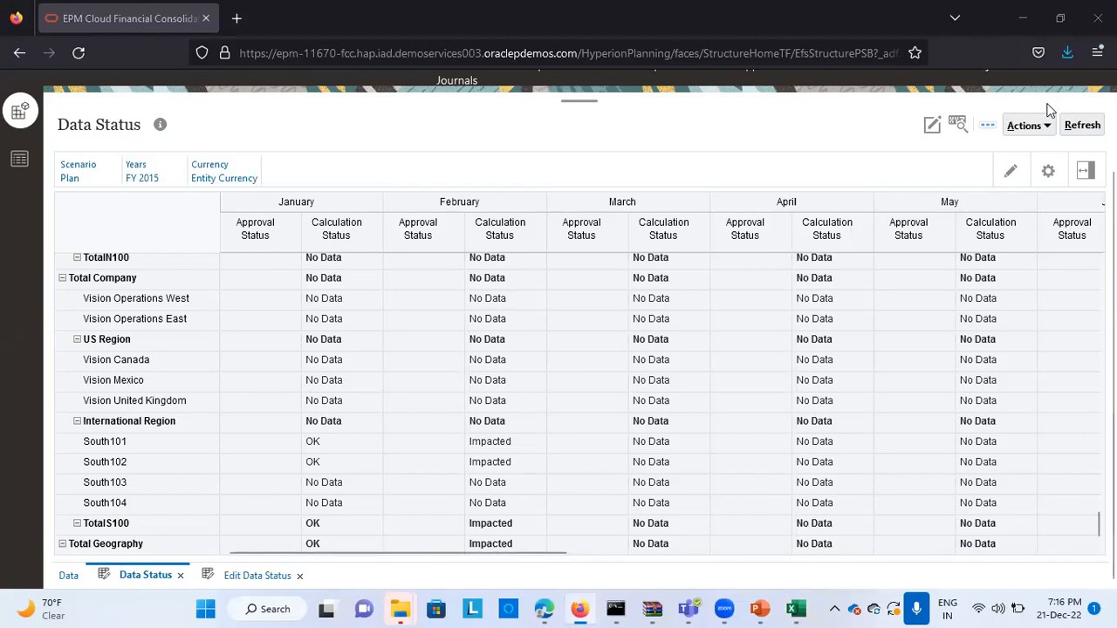
pyautogui.scroll(2, 1048, 109)
pyautogui.click(932, 89)
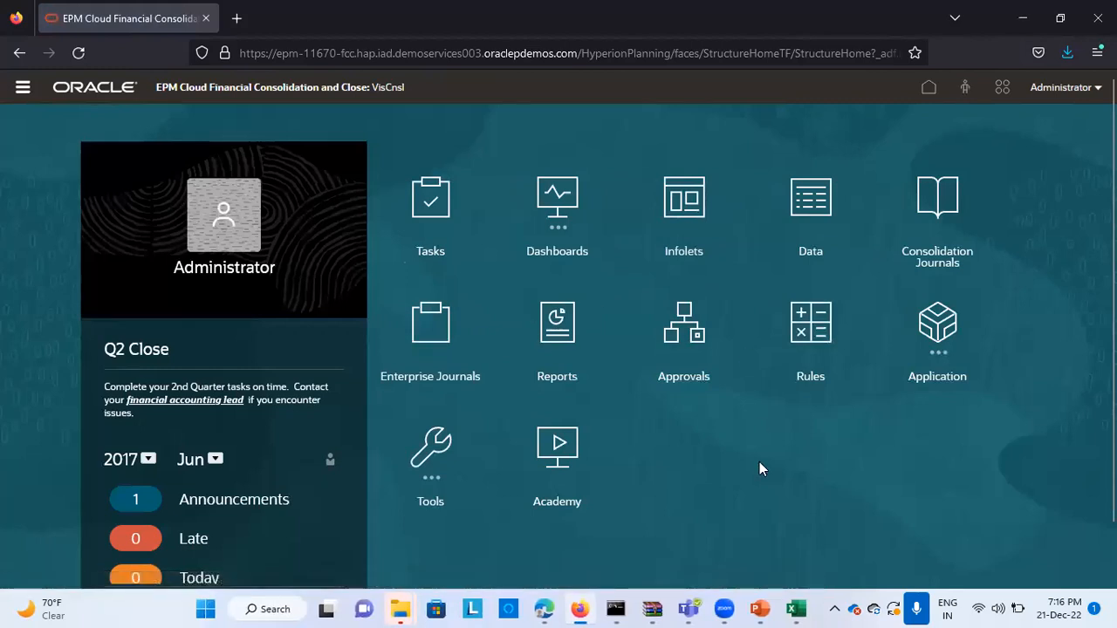
pyautogui.scroll(-1, 765, 482)
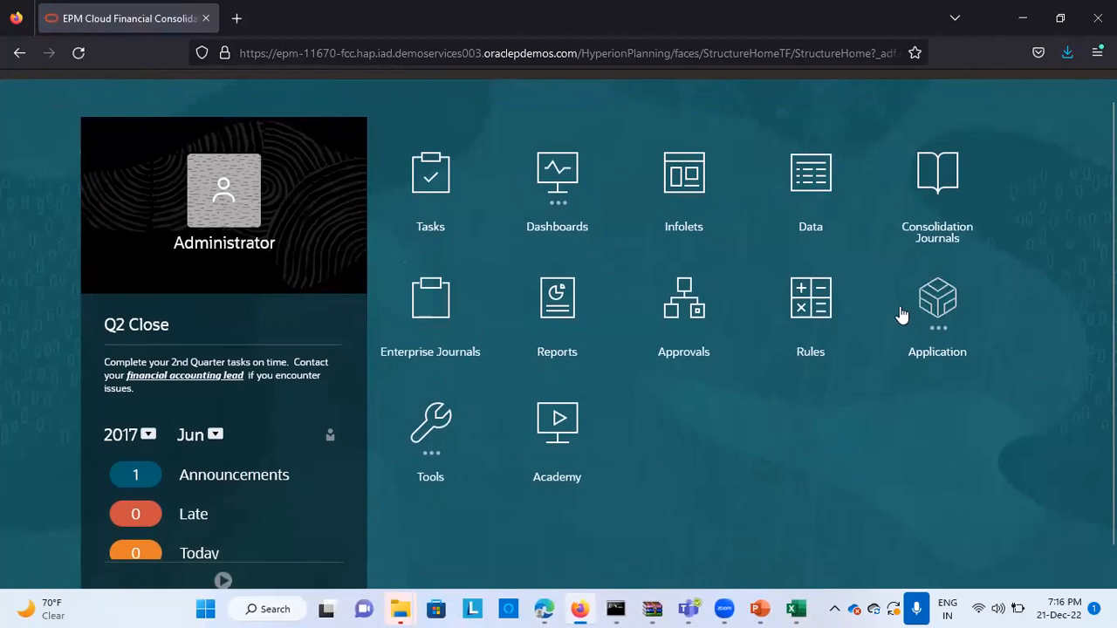
pyautogui.click(927, 321)
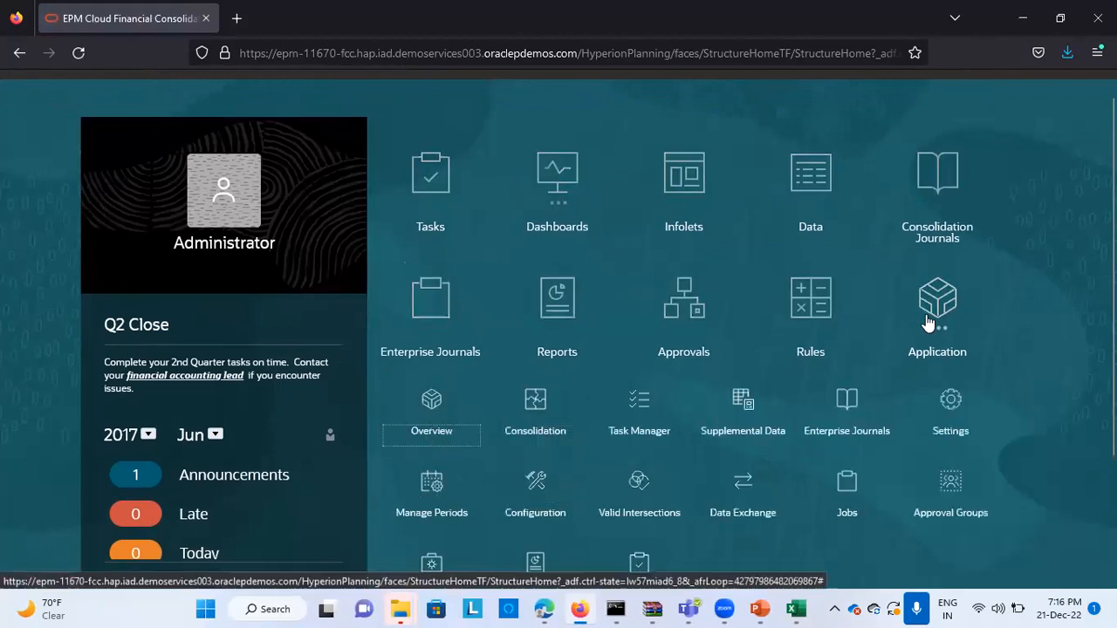
pyautogui.click(541, 428)
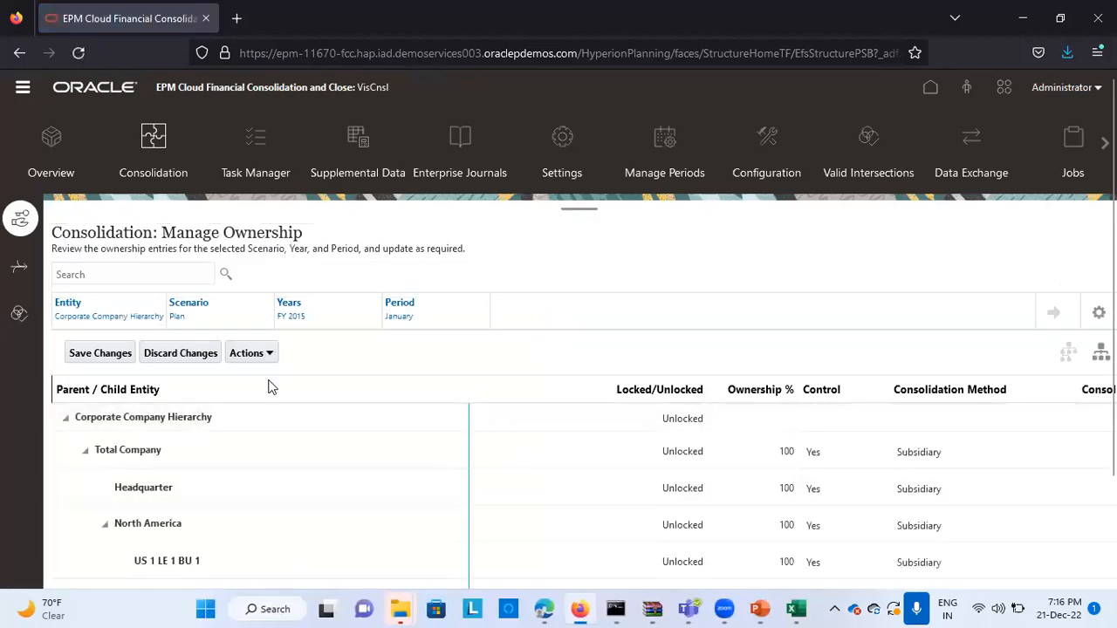
# Set the ownership view's entity to TotalS100 under Total Geography and load its ownership entries
pyautogui.click(114, 318)
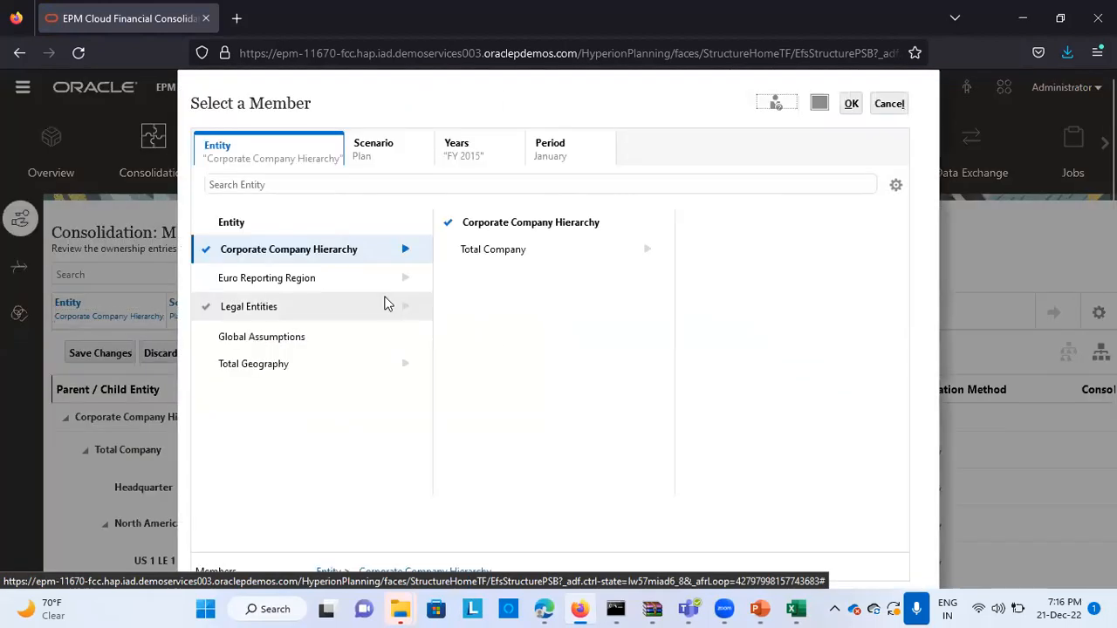
pyautogui.click(262, 372)
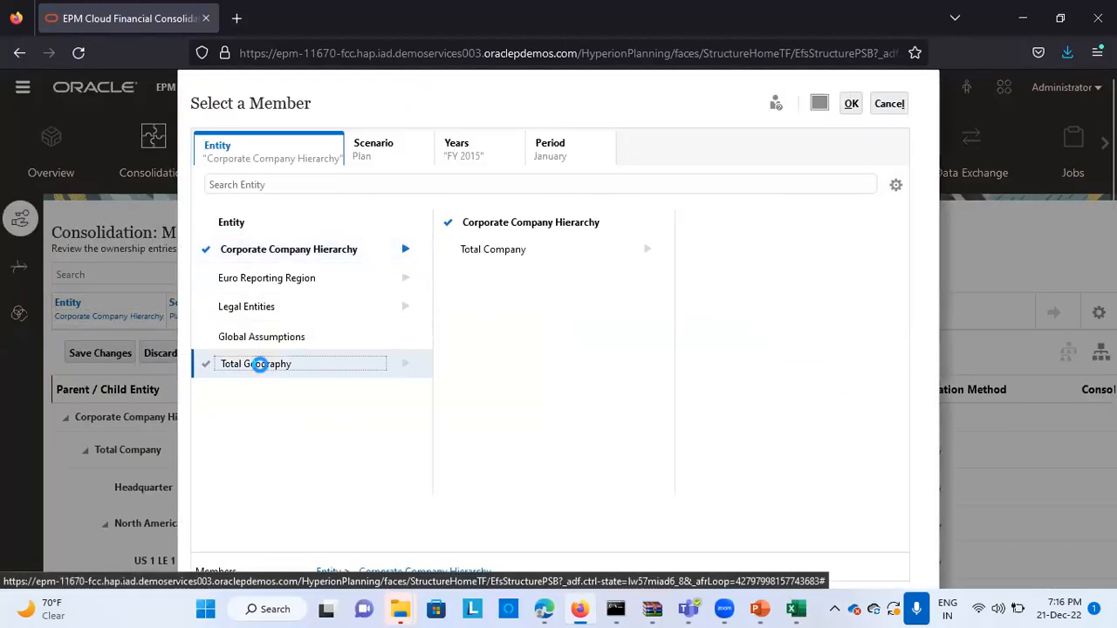
pyautogui.scroll(-2, 206, 323)
pyautogui.click(489, 183)
pyautogui.scroll(2, 727, 193)
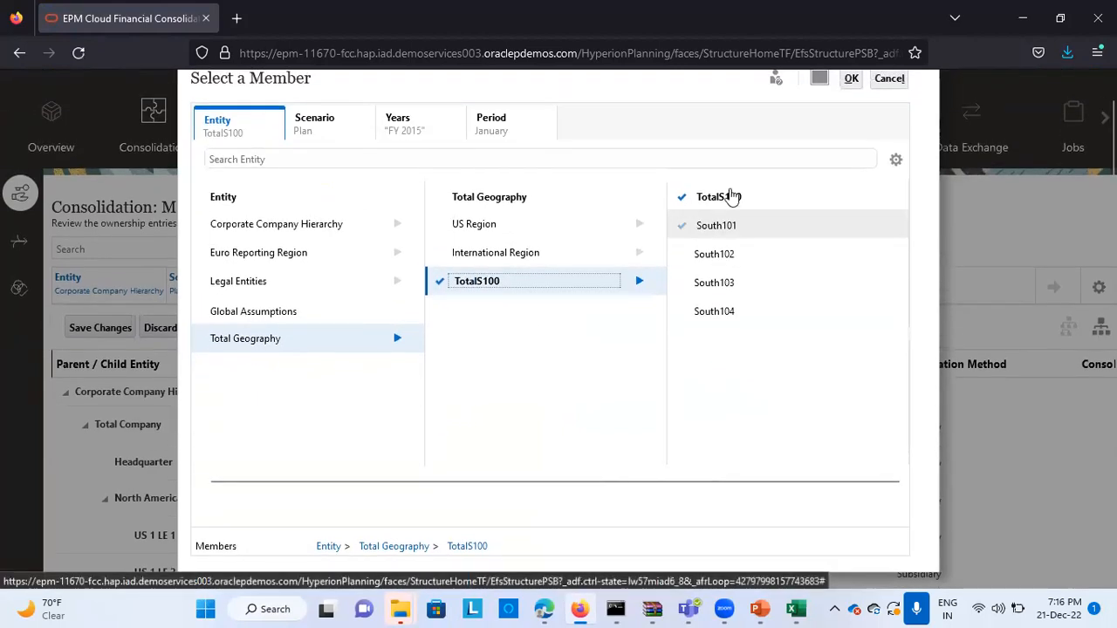
pyautogui.scroll(1, 767, 262)
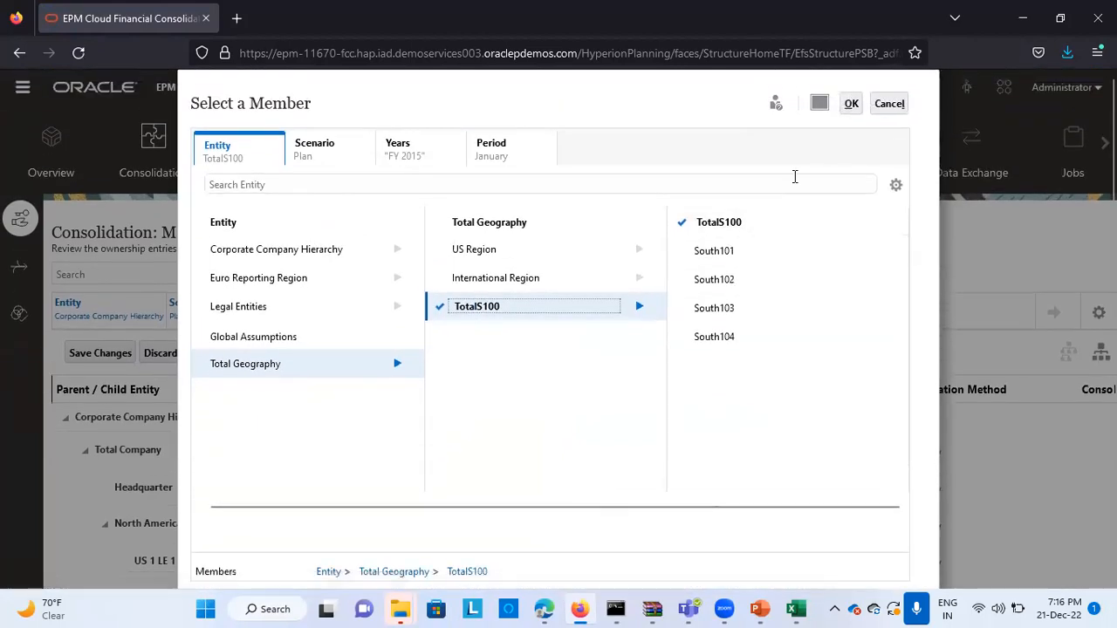
pyautogui.click(849, 103)
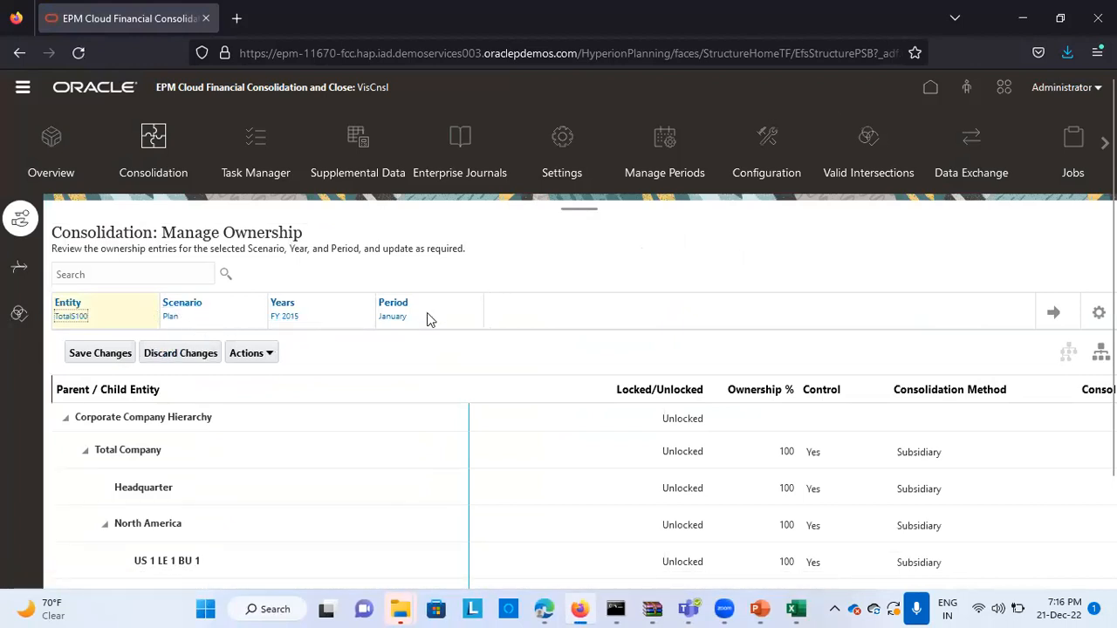
pyautogui.scroll(-2, 314, 479)
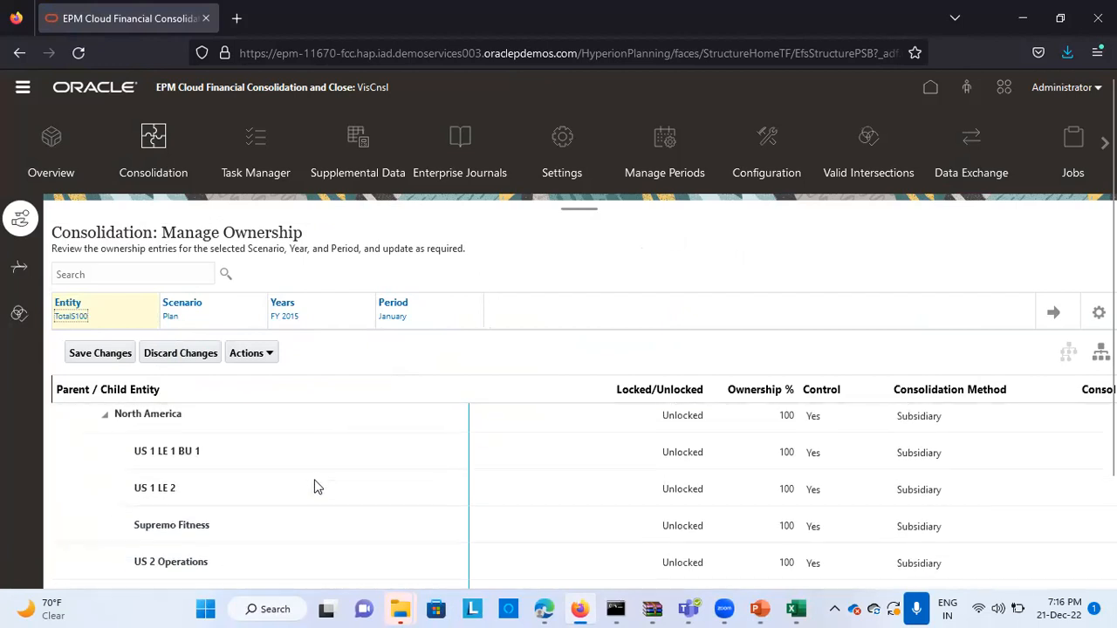
pyautogui.scroll(-2, 327, 509)
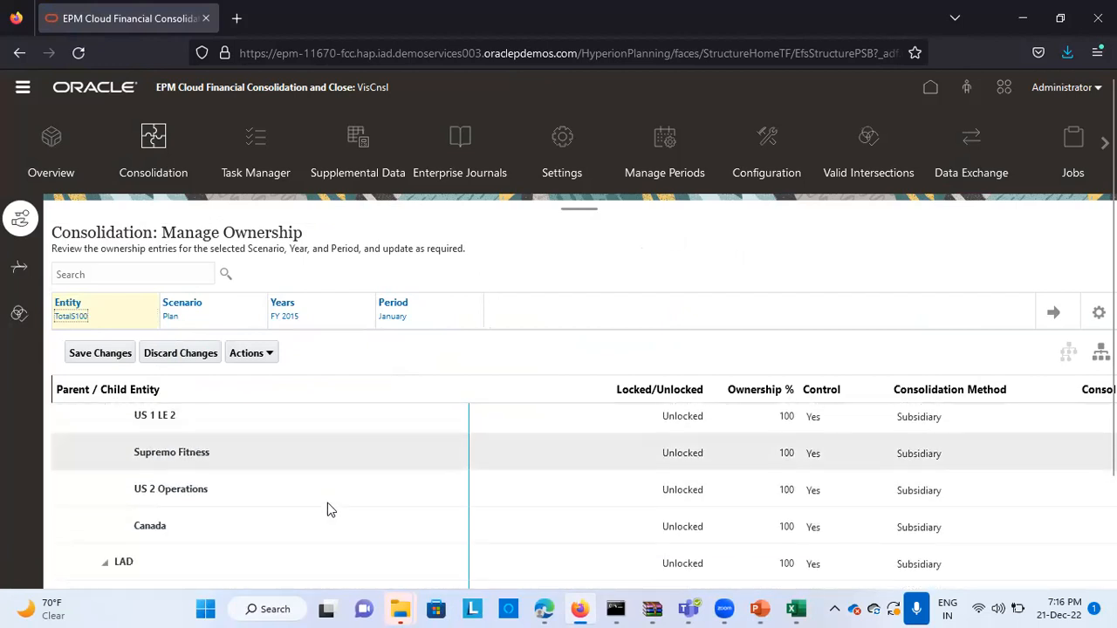
pyautogui.scroll(-4, 327, 509)
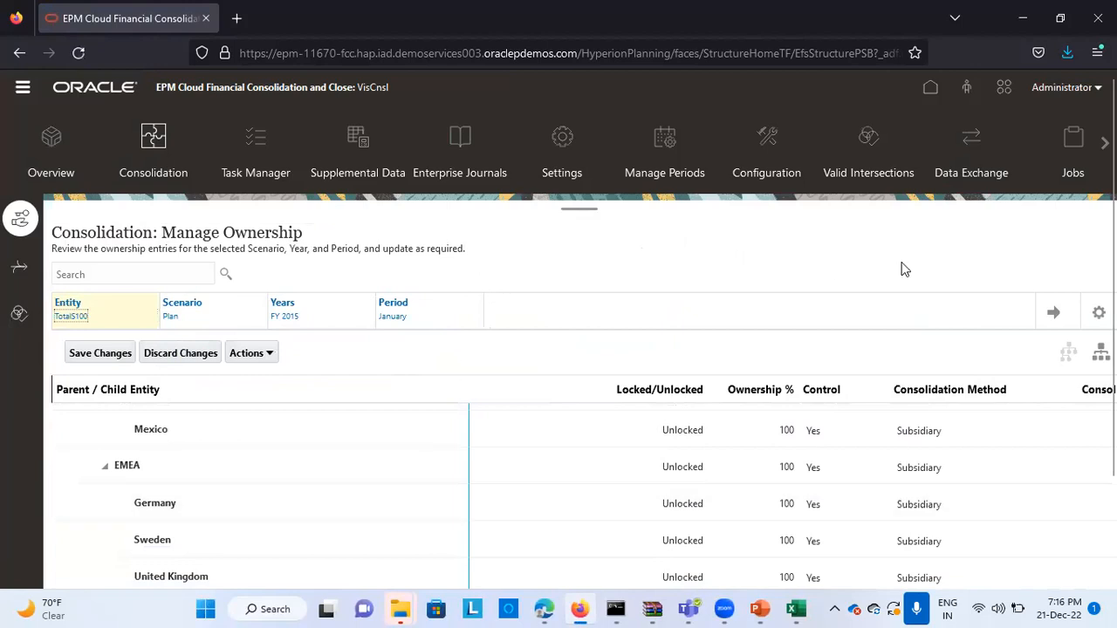
pyautogui.click(1053, 313)
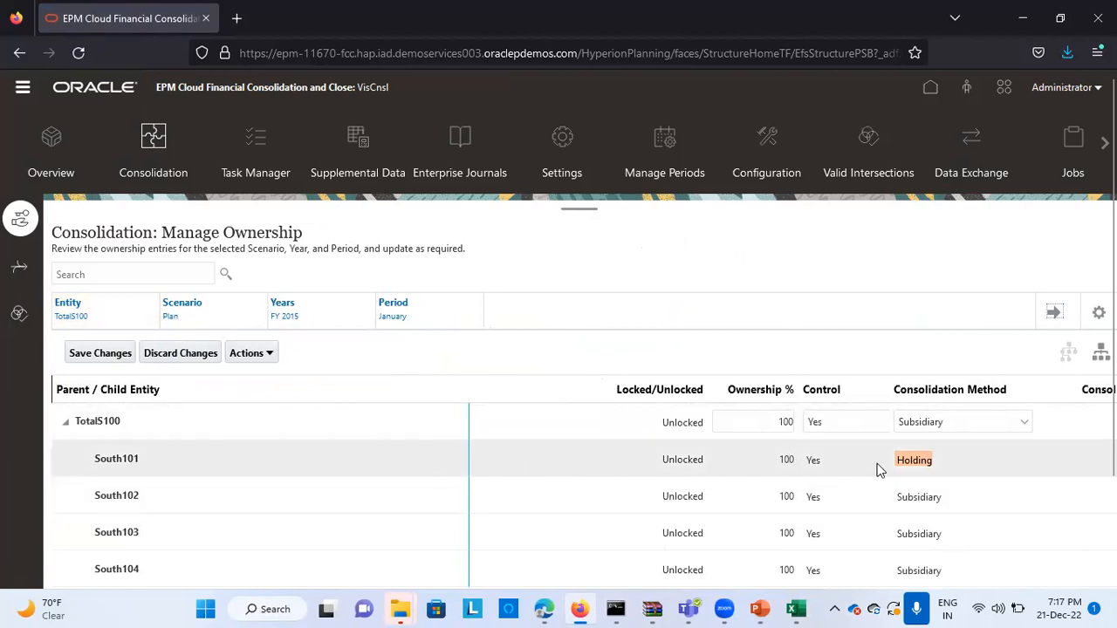
# Choose Holding as the consolidation method for South101
pyautogui.click(919, 462)
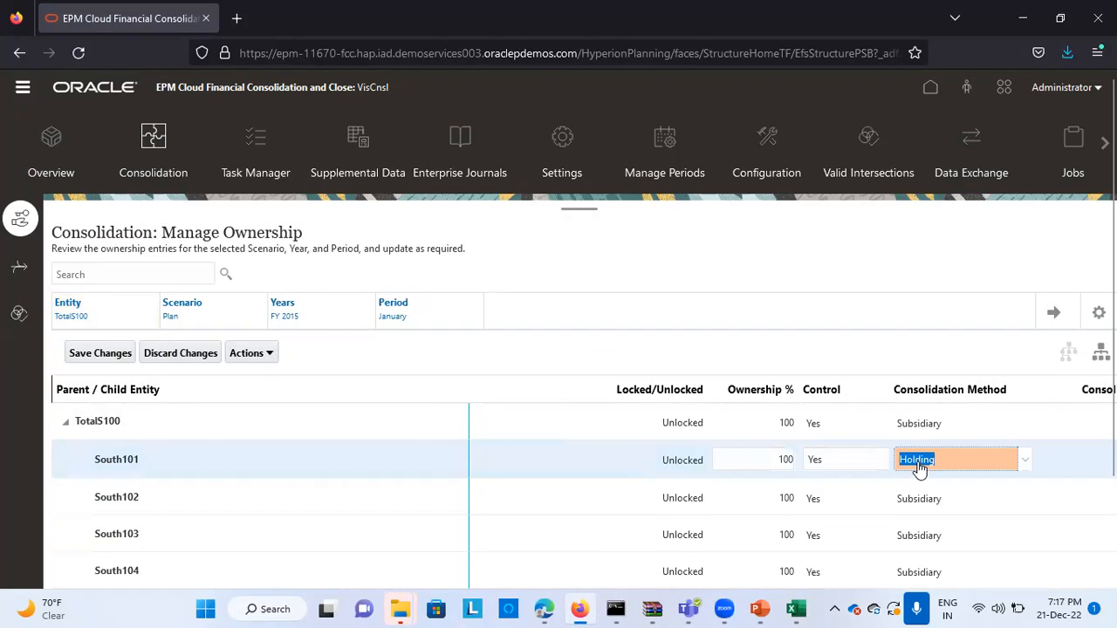
pyautogui.click(1019, 468)
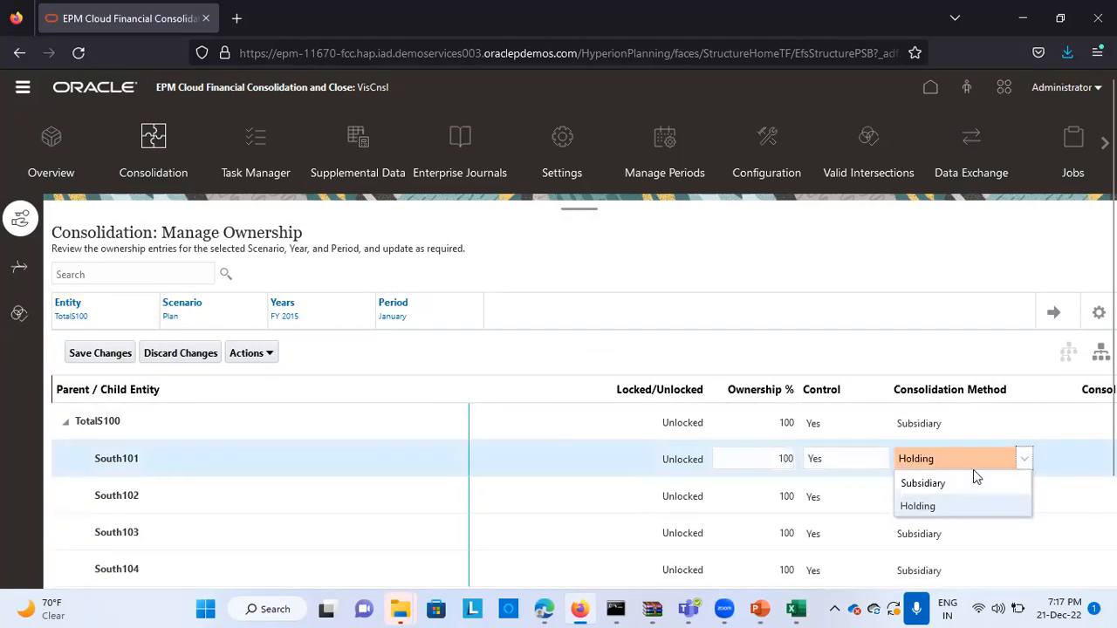
pyautogui.click(918, 506)
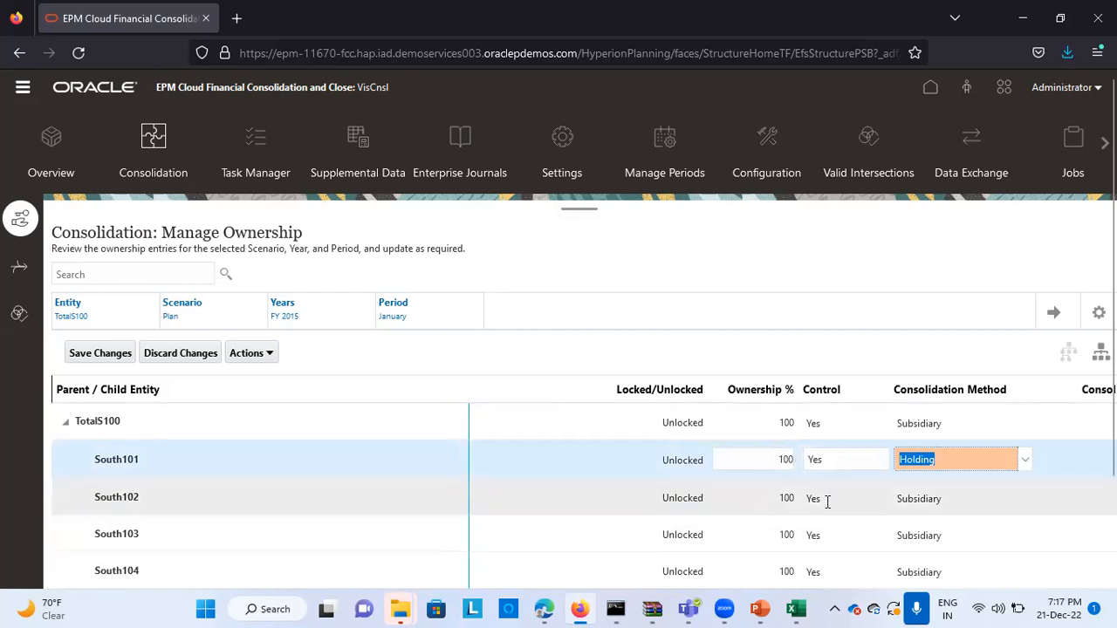
# Set South102's ownership to 80 percent and save the ownership changes
pyautogui.click(922, 502)
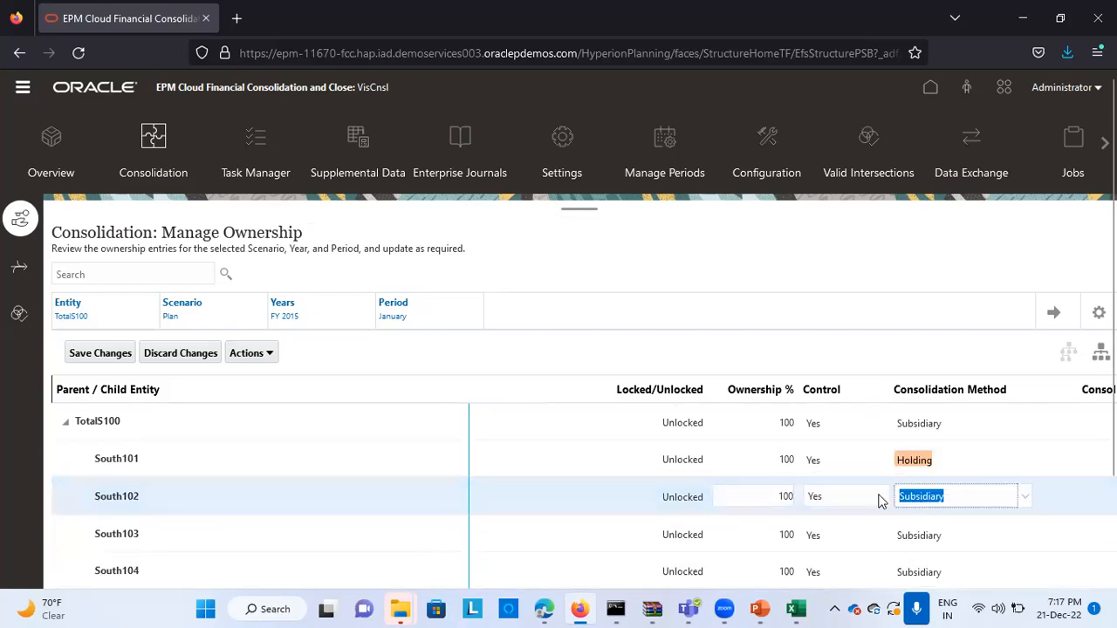
pyautogui.click(792, 494)
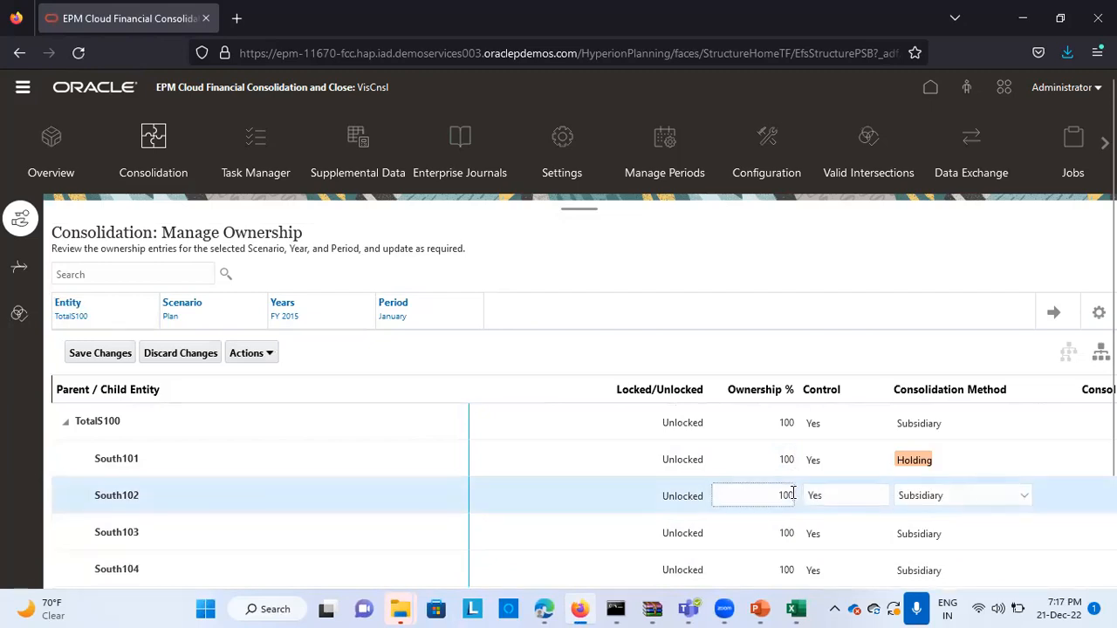
pyautogui.write('80')
pyautogui.click(649, 276)
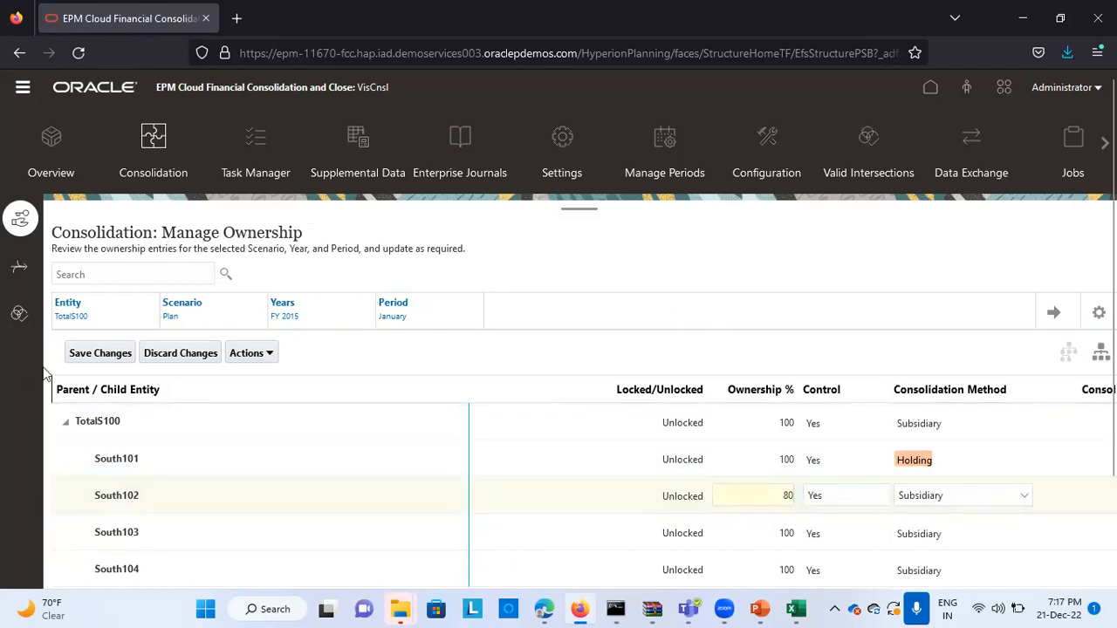
pyautogui.click(100, 353)
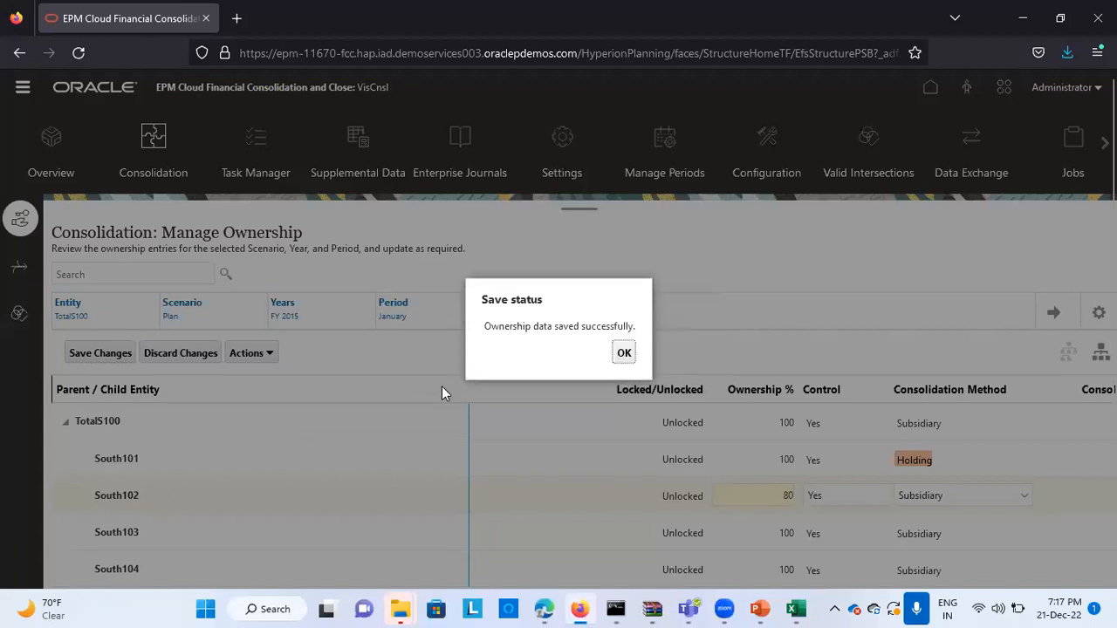
pyautogui.click(623, 352)
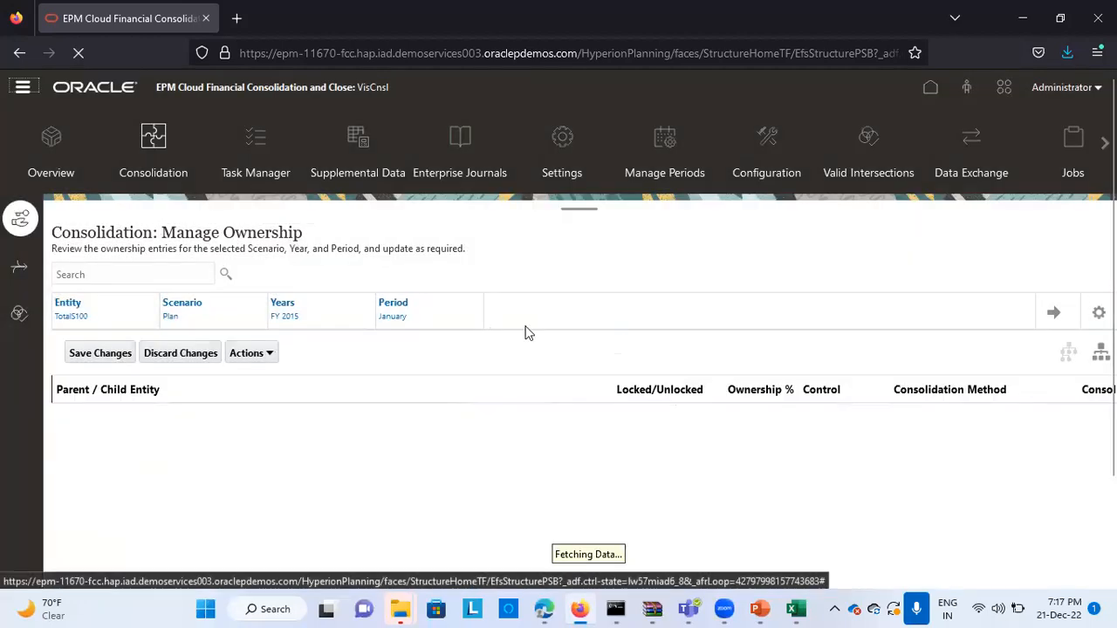
# Recompute the ownership data for scenario Plan, year FY 2015, with January as the start period
pyautogui.click(270, 352)
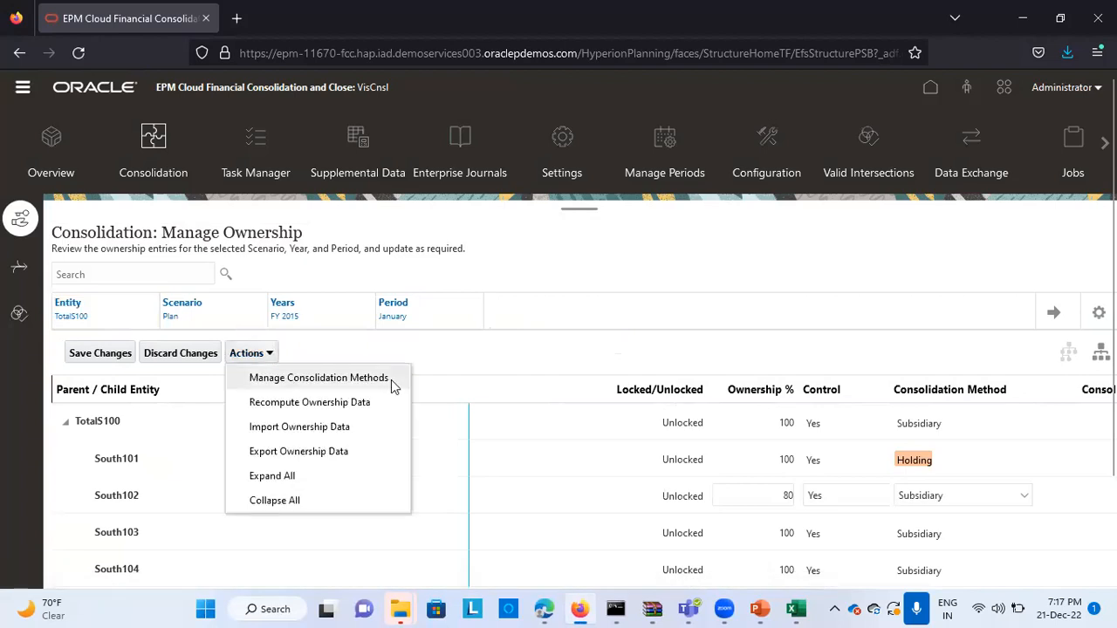
pyautogui.click(367, 402)
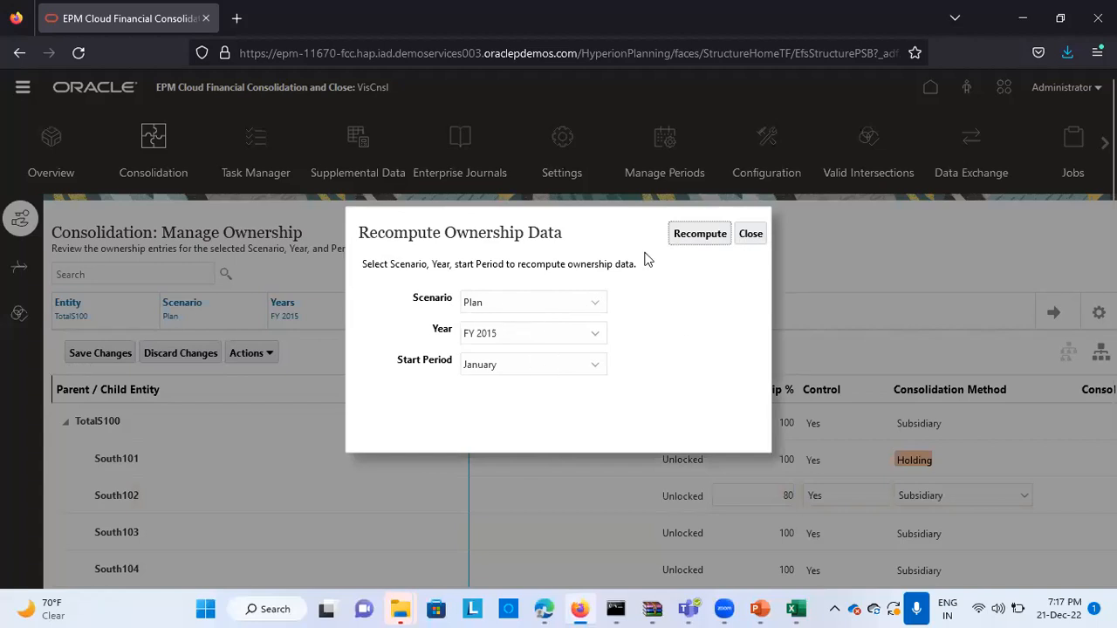
pyautogui.click(690, 234)
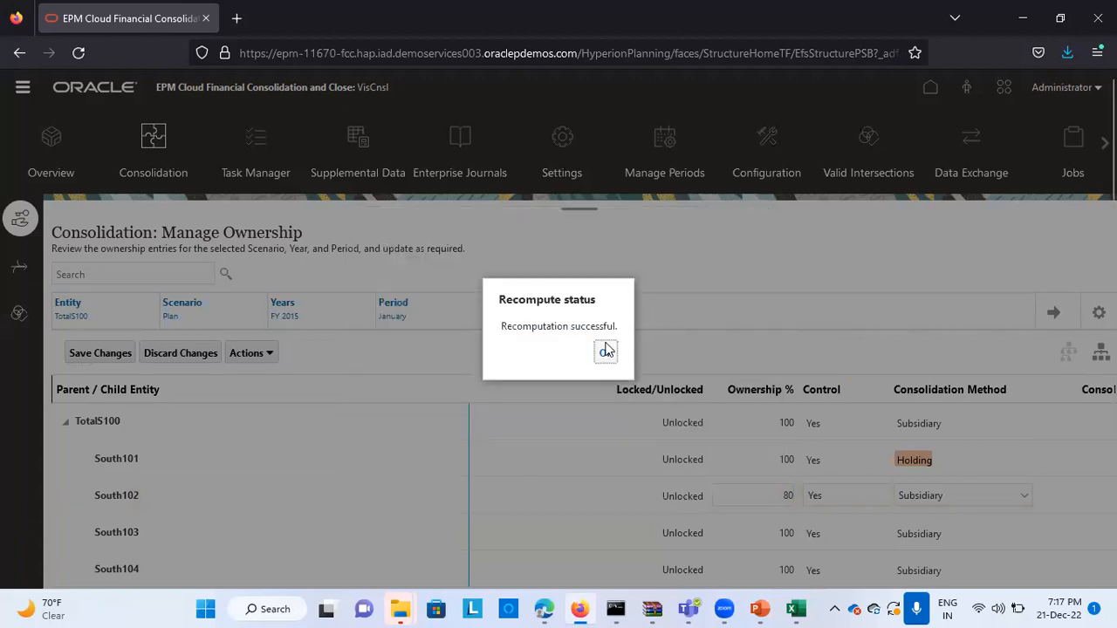
pyautogui.click(605, 351)
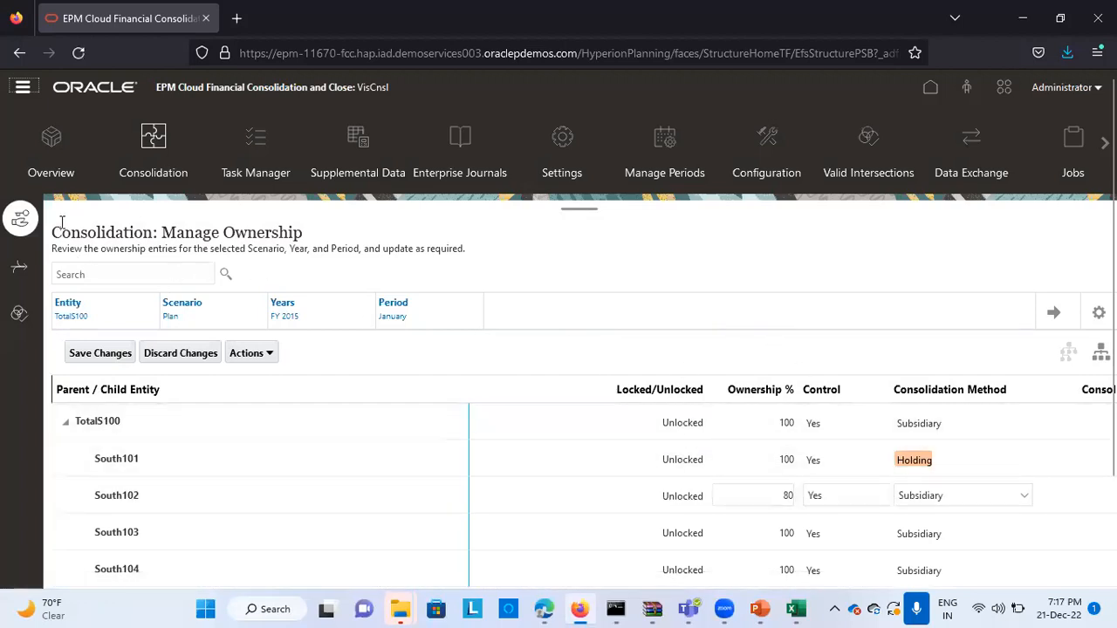
# Open the Data Status grid for Plan FY 2015 and examine the January calculation status of South101, South102 and TotalS100
pyautogui.click(22, 91)
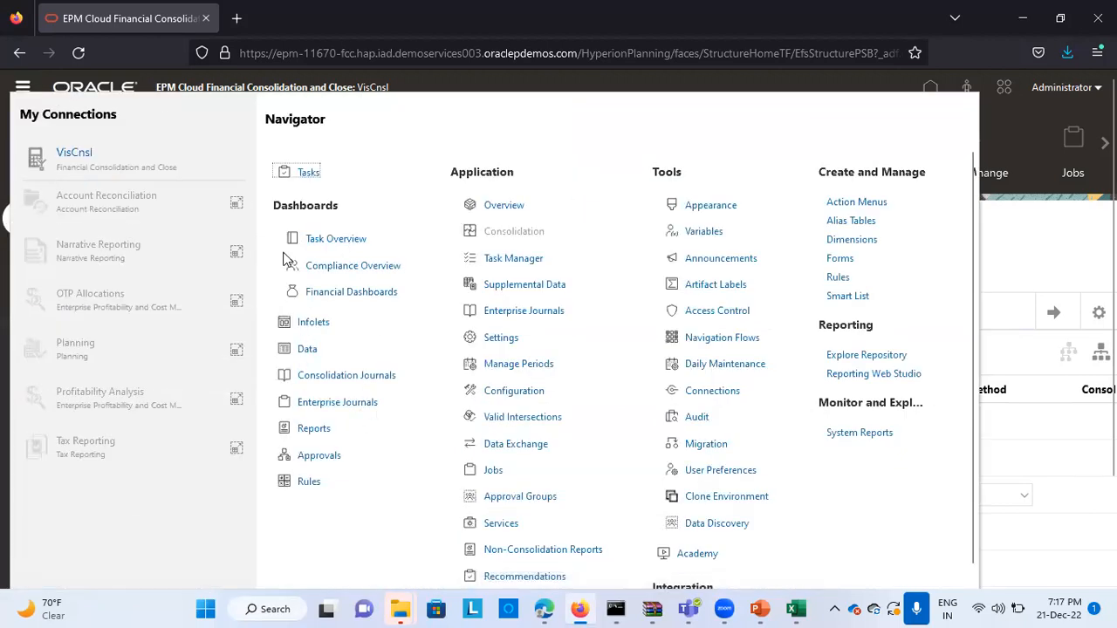
pyautogui.click(310, 356)
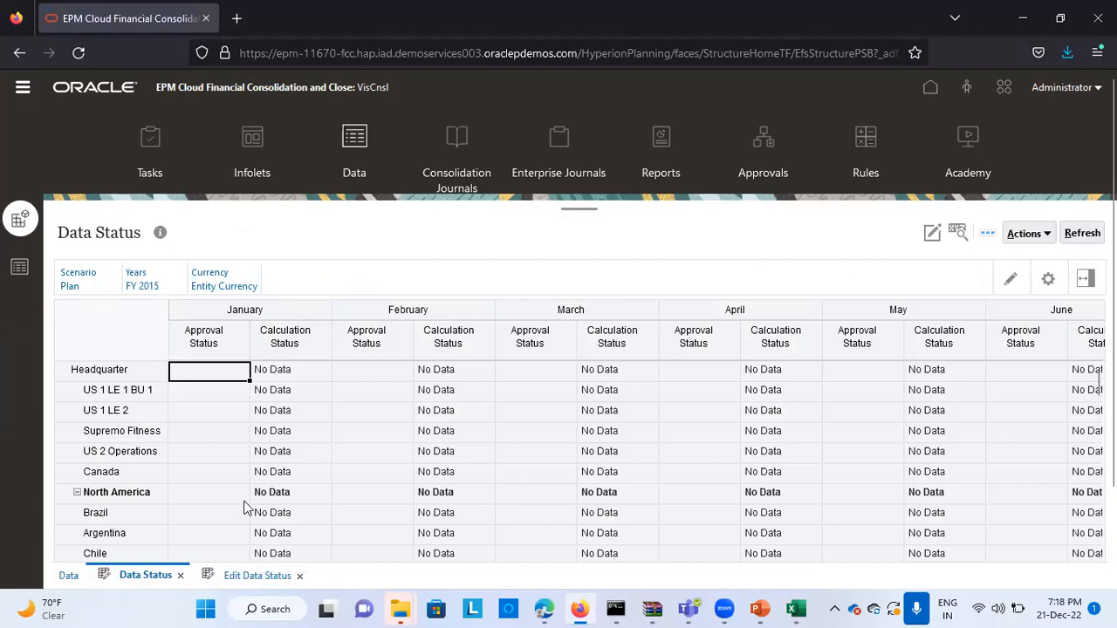
pyautogui.scroll(-10, 244, 508)
pyautogui.scroll(-8, 244, 508)
pyautogui.scroll(-4, 305, 429)
pyautogui.scroll(-10, 305, 429)
pyautogui.scroll(-10, 306, 430)
pyautogui.scroll(-8, 320, 399)
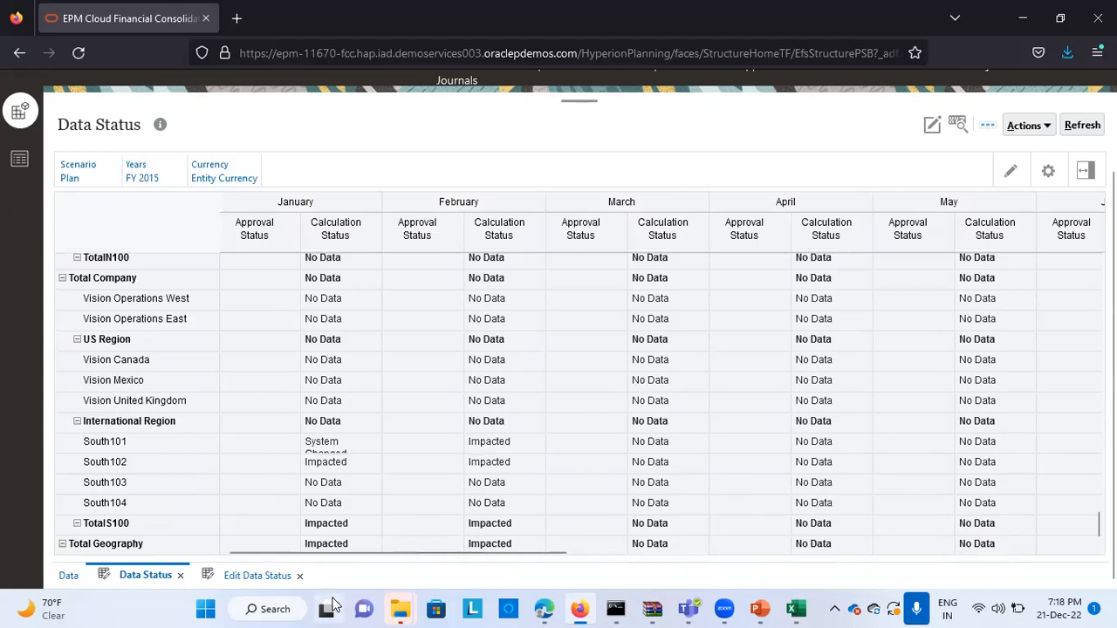
pyautogui.scroll(1, 353, 471)
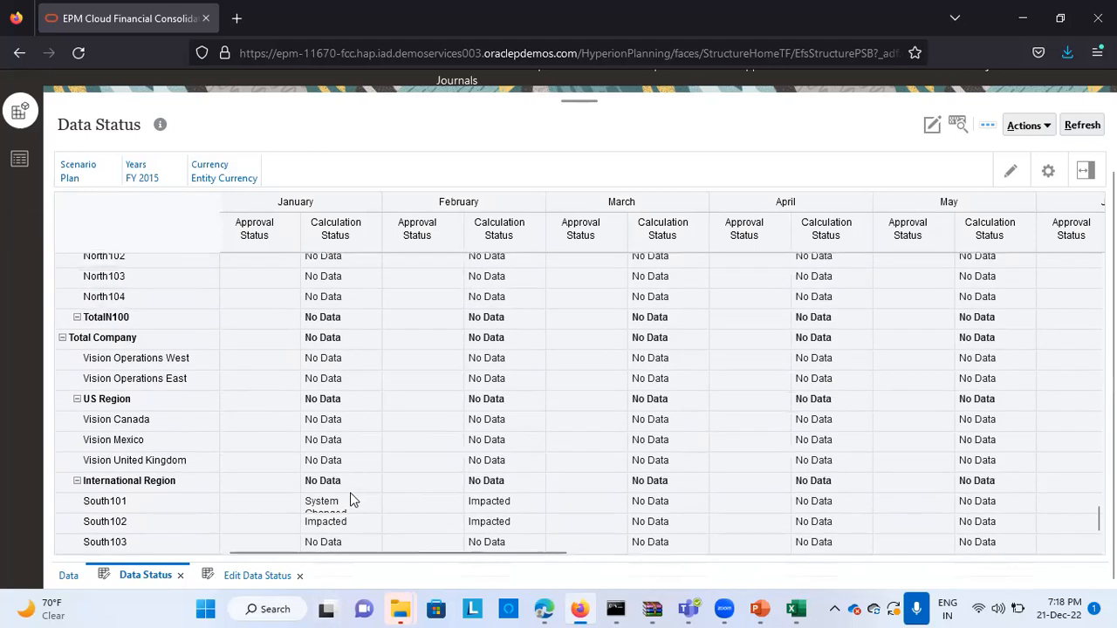
pyautogui.scroll(-1, 352, 503)
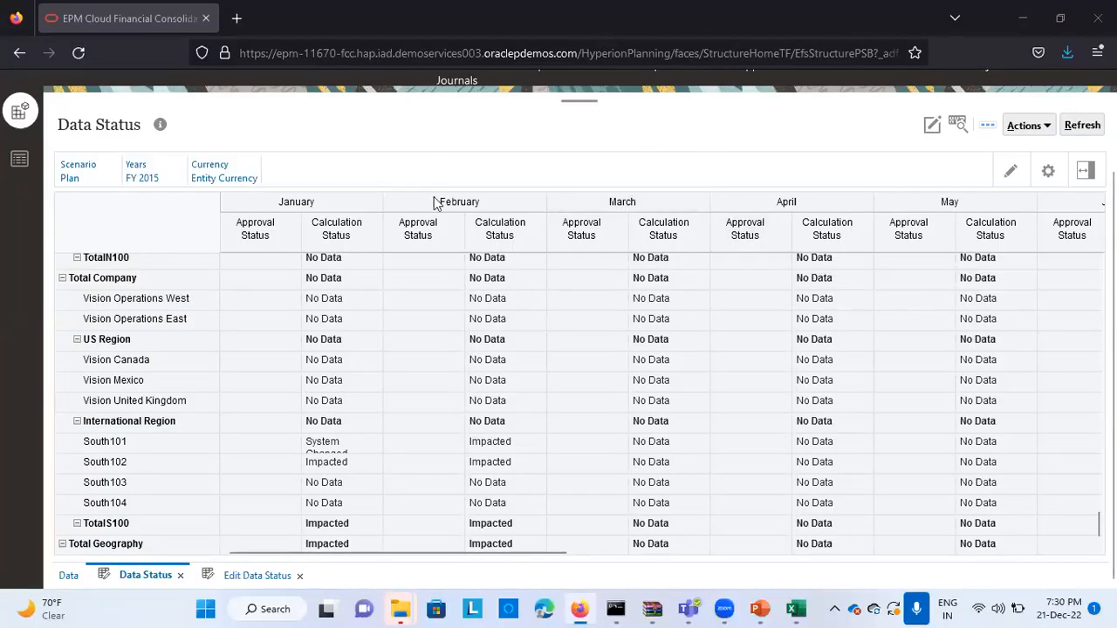
# Launch the consolidation for TotalS100 with entity S_100, period Jan, scenario Plan and year FY15
pyautogui.click(216, 443)
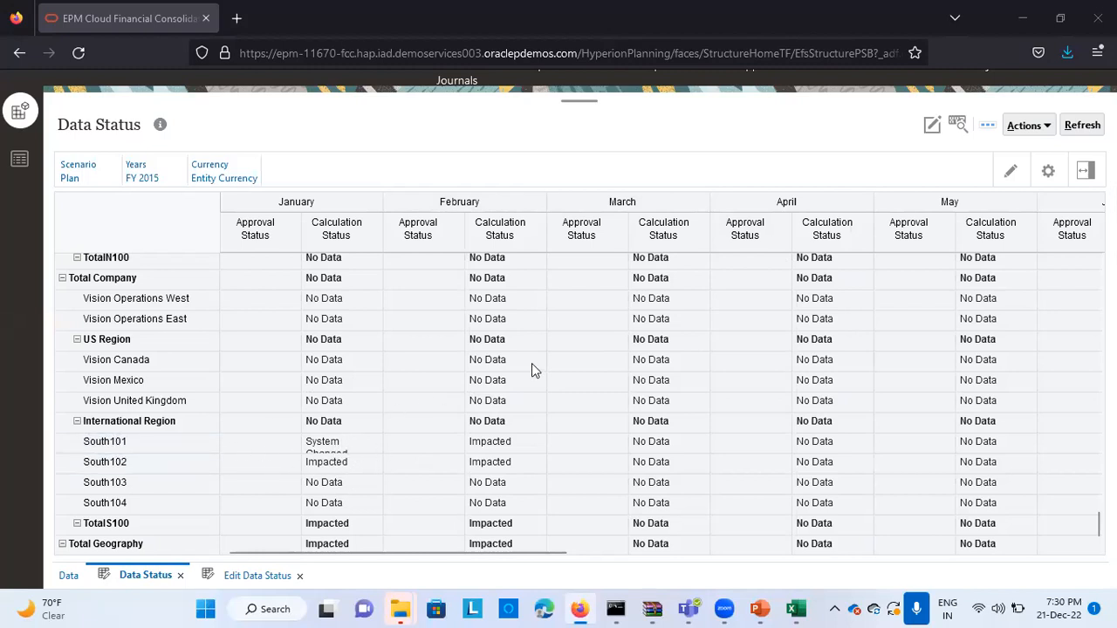
pyautogui.click(1042, 125)
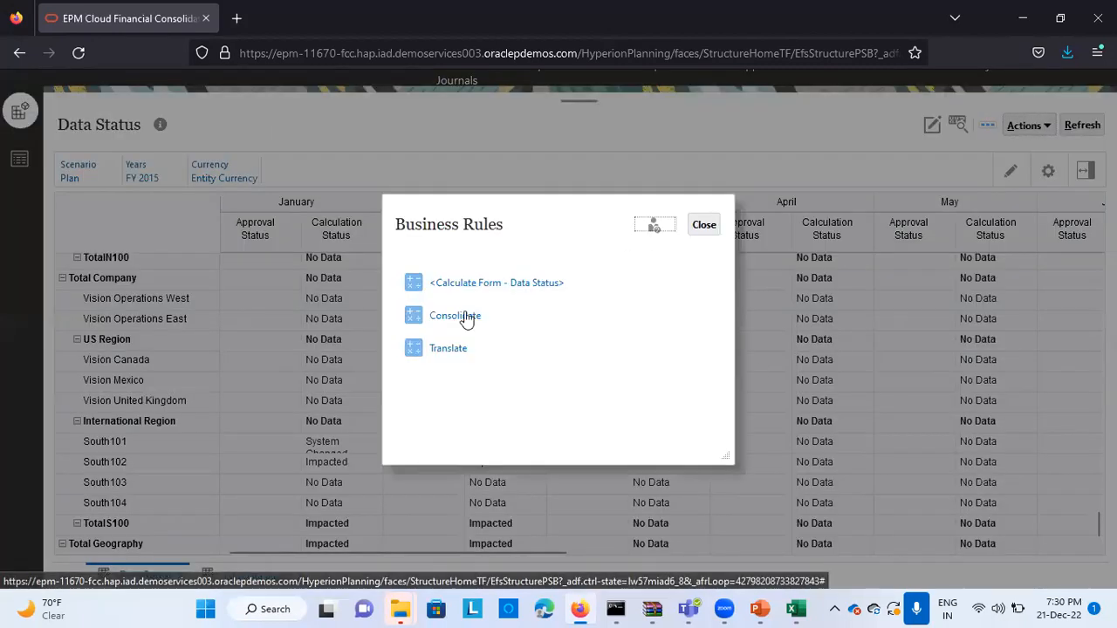
pyautogui.click(455, 317)
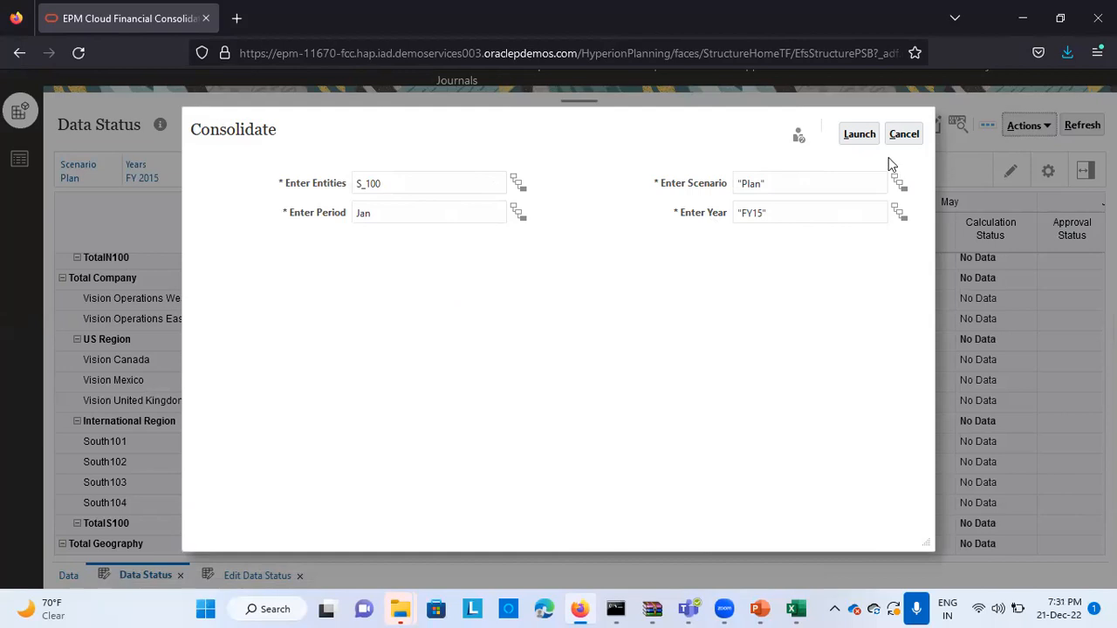
pyautogui.click(859, 134)
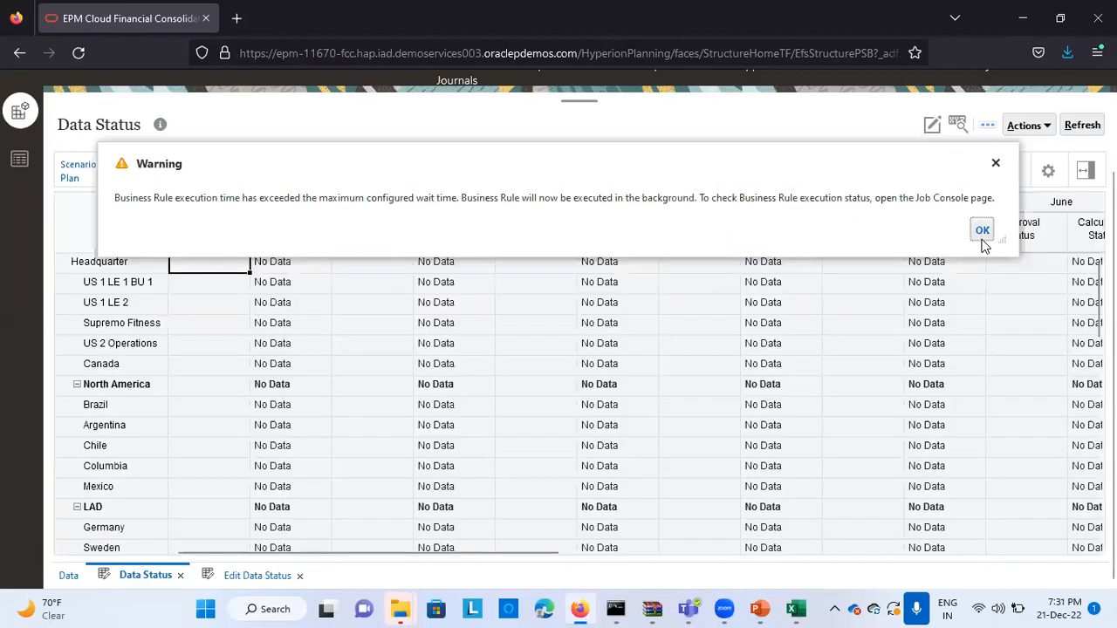
pyautogui.click(982, 230)
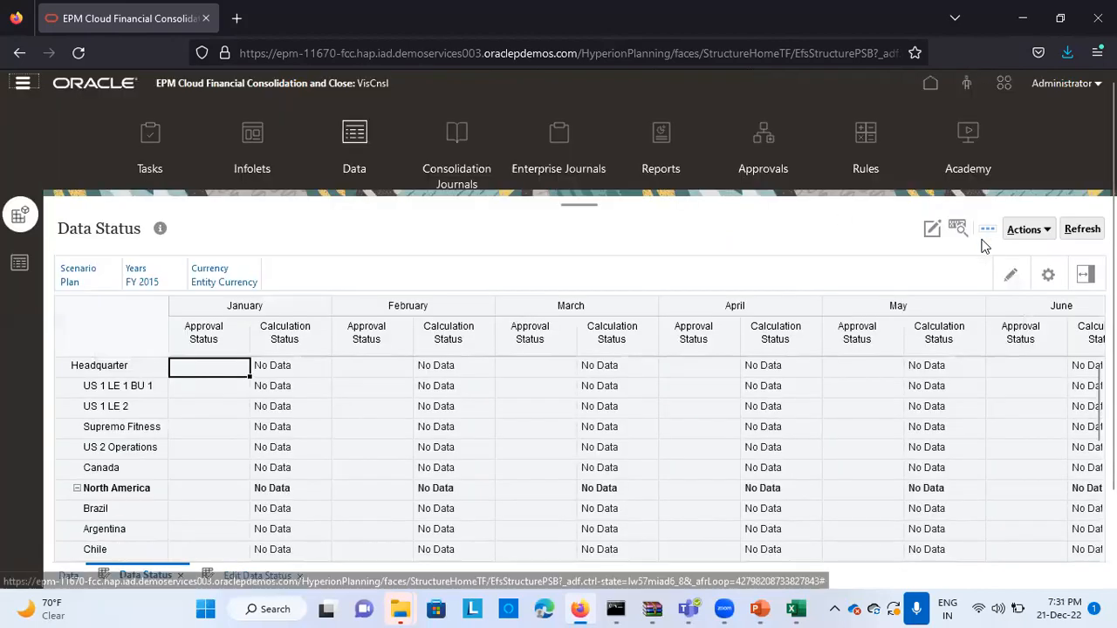
# Refresh the data status and check the January calculation status of South101, South102 and TotalS100
pyautogui.click(1081, 229)
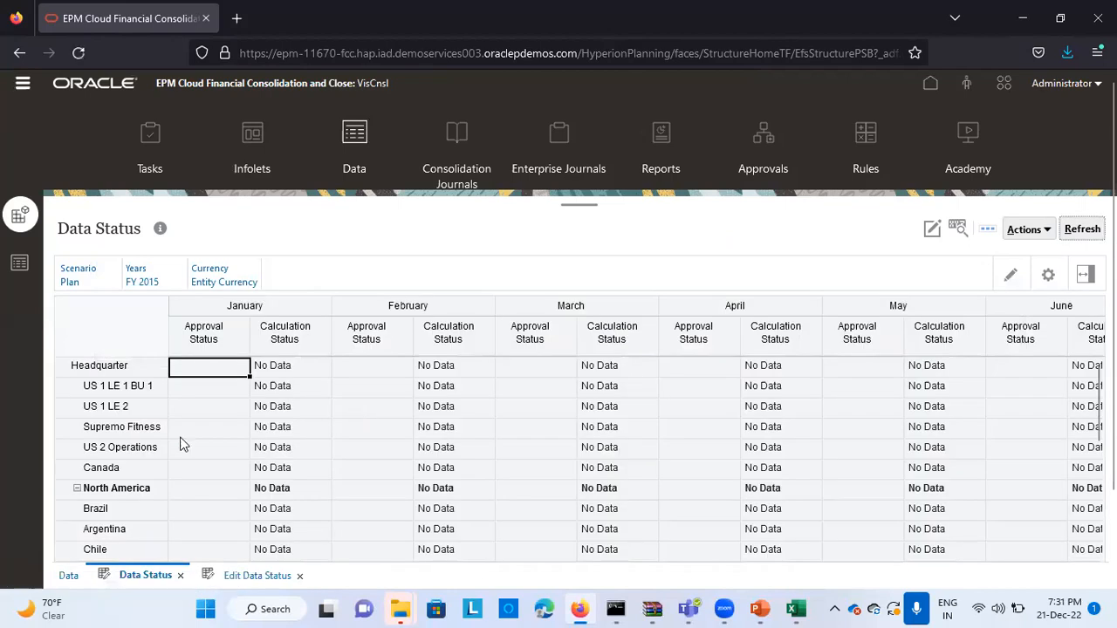
pyautogui.scroll(-5, 245, 469)
pyautogui.scroll(-15, 243, 471)
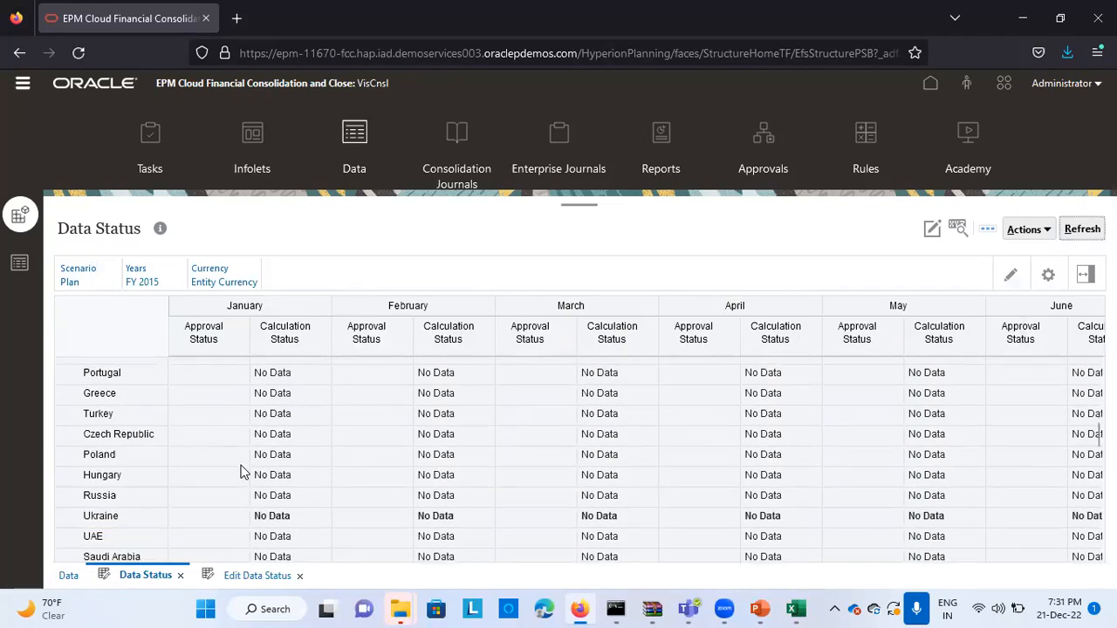
pyautogui.scroll(-15, 244, 471)
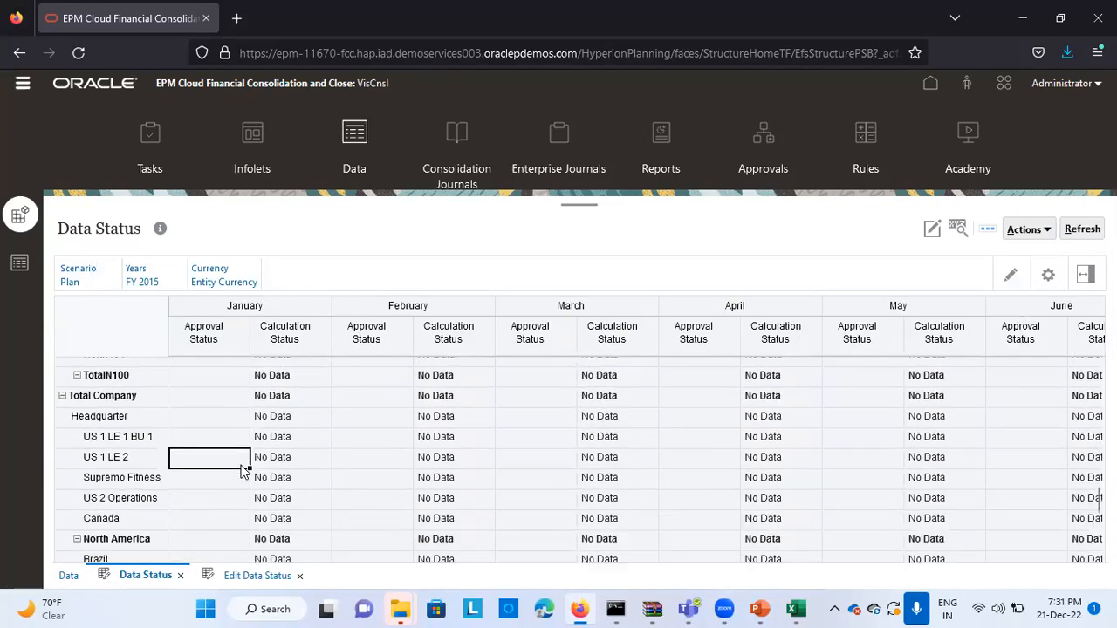
pyautogui.scroll(-15, 244, 471)
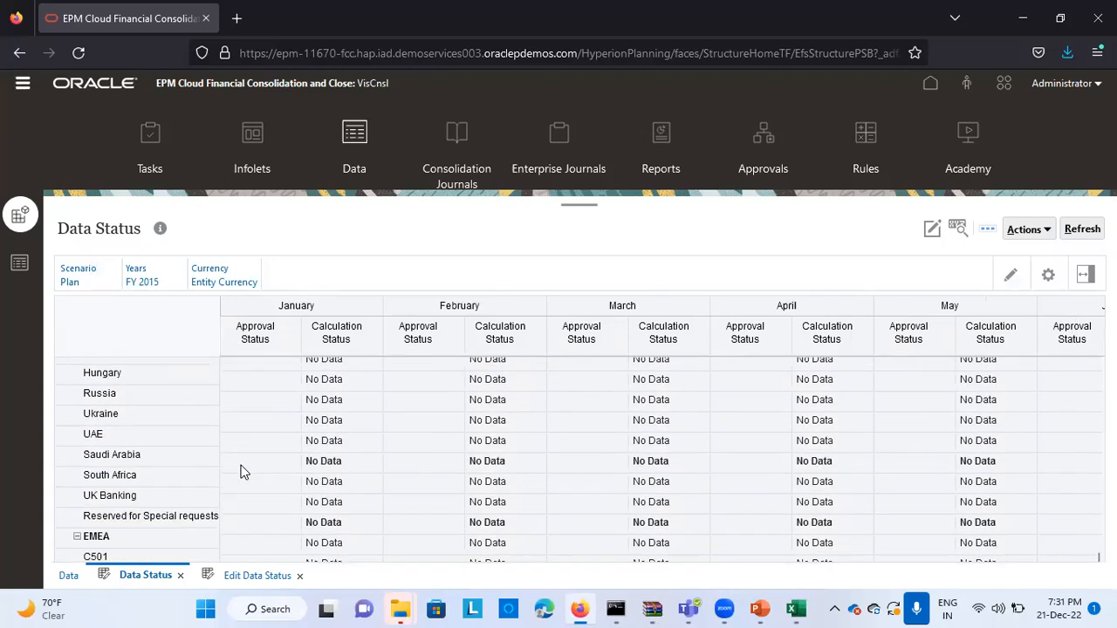
pyautogui.scroll(-15, 244, 458)
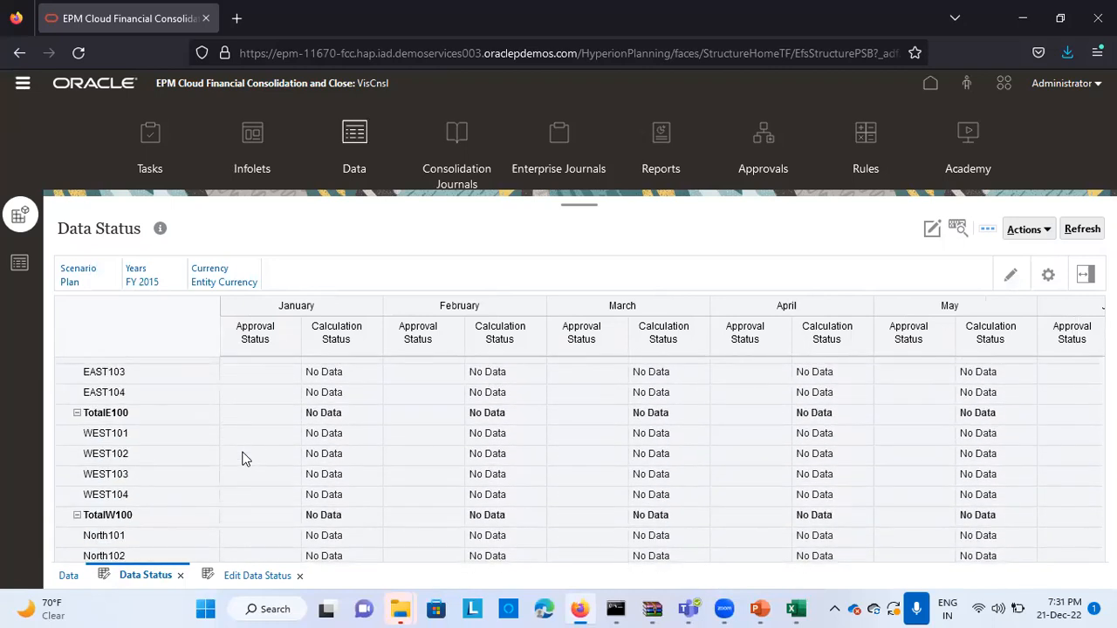
pyautogui.click(261, 435)
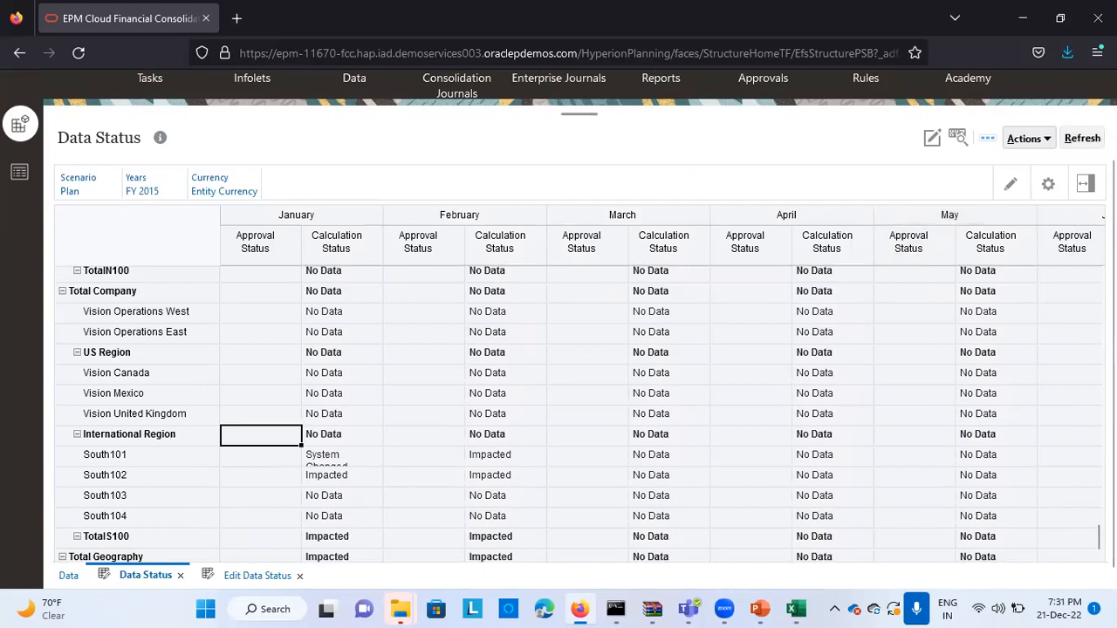
pyautogui.click(1081, 138)
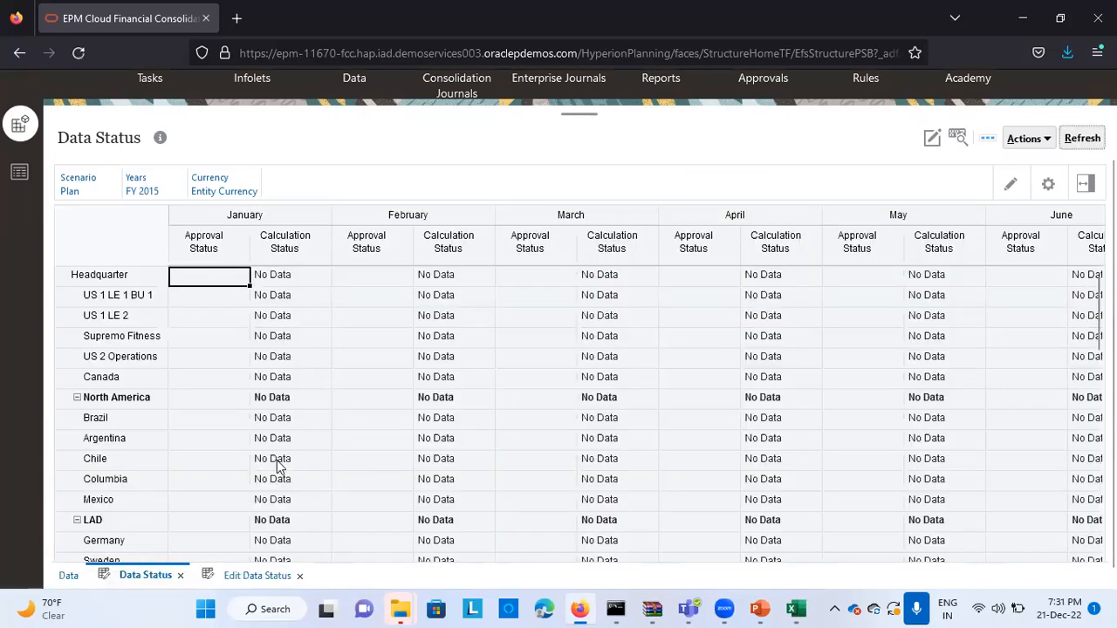
pyautogui.scroll(-20, 276, 467)
pyautogui.scroll(-2, 277, 467)
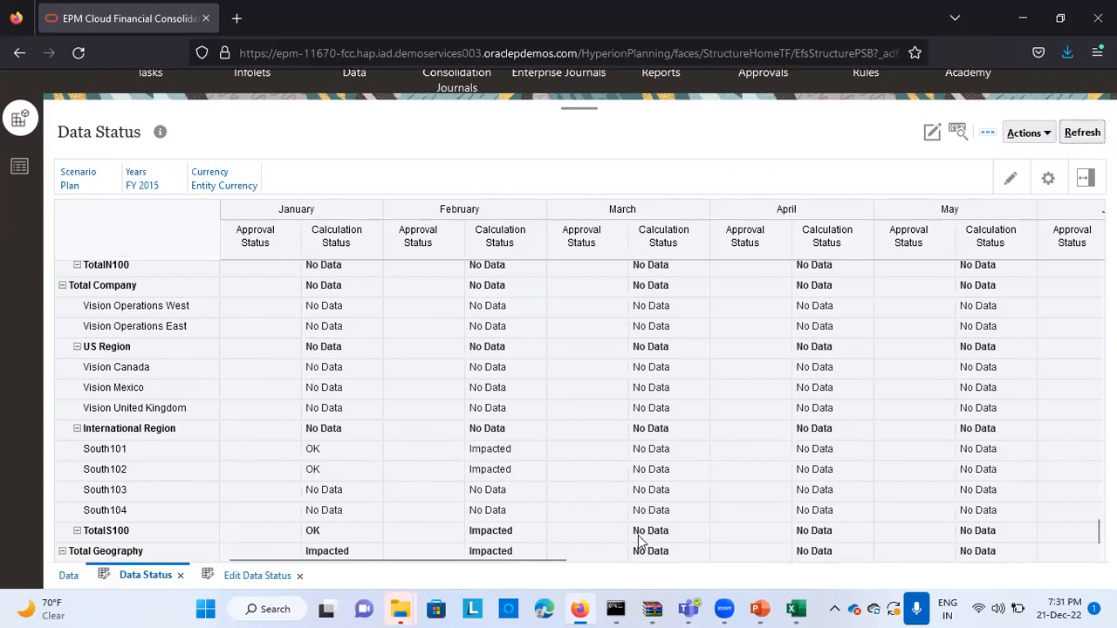
# Switch to the "80 % investment" workbook in Excel and open its Output sheet
pyautogui.moveTo(800, 609)
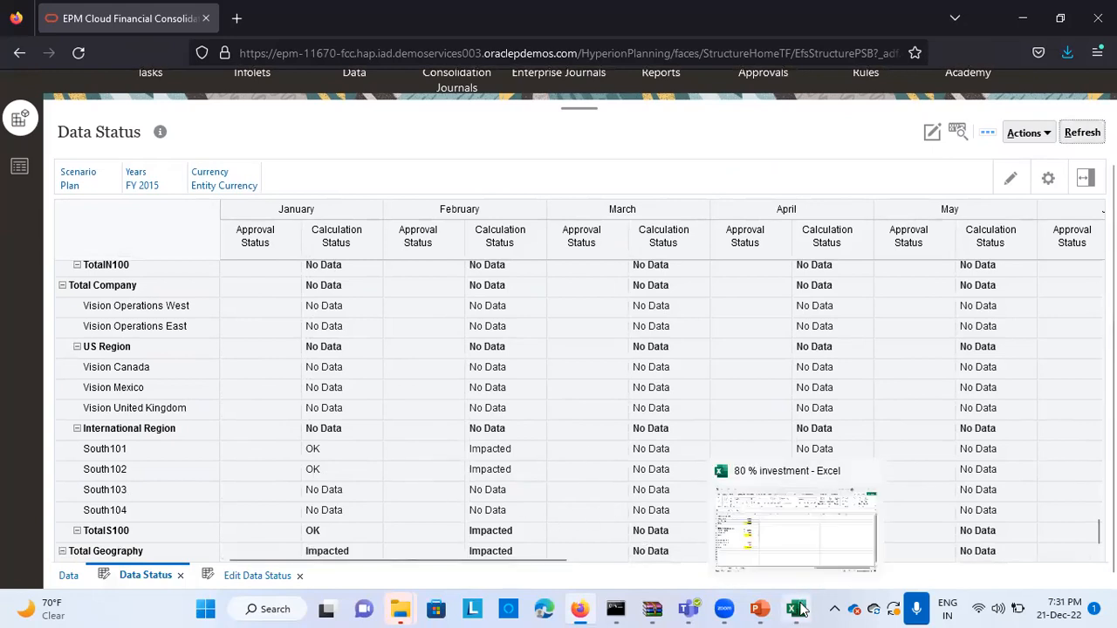
pyautogui.click(790, 541)
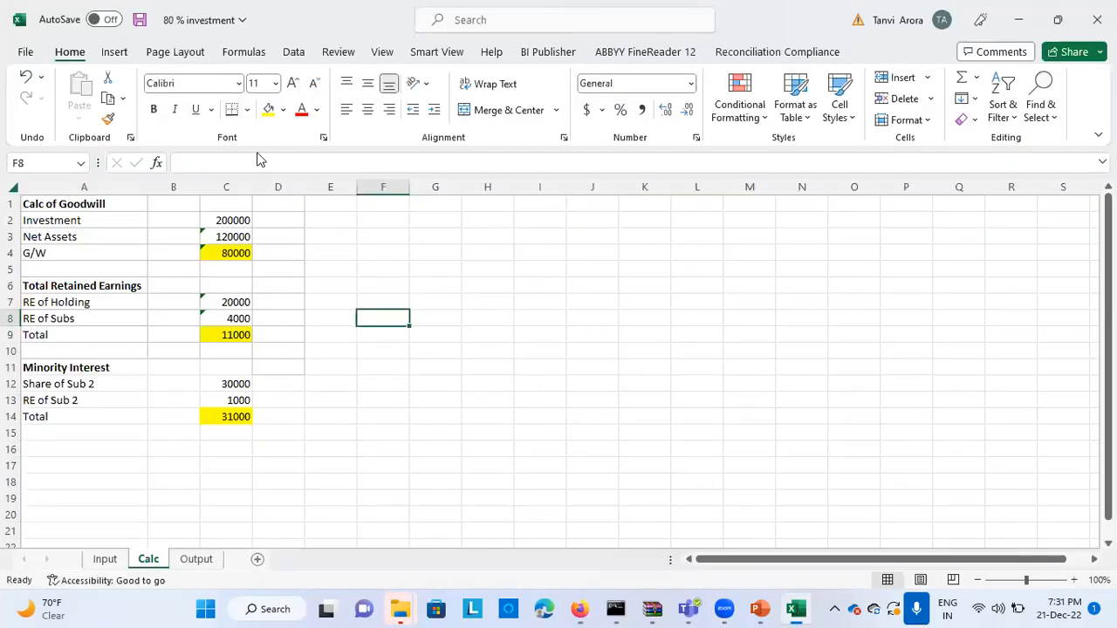
pyautogui.hotkey('alt', 'Tab')
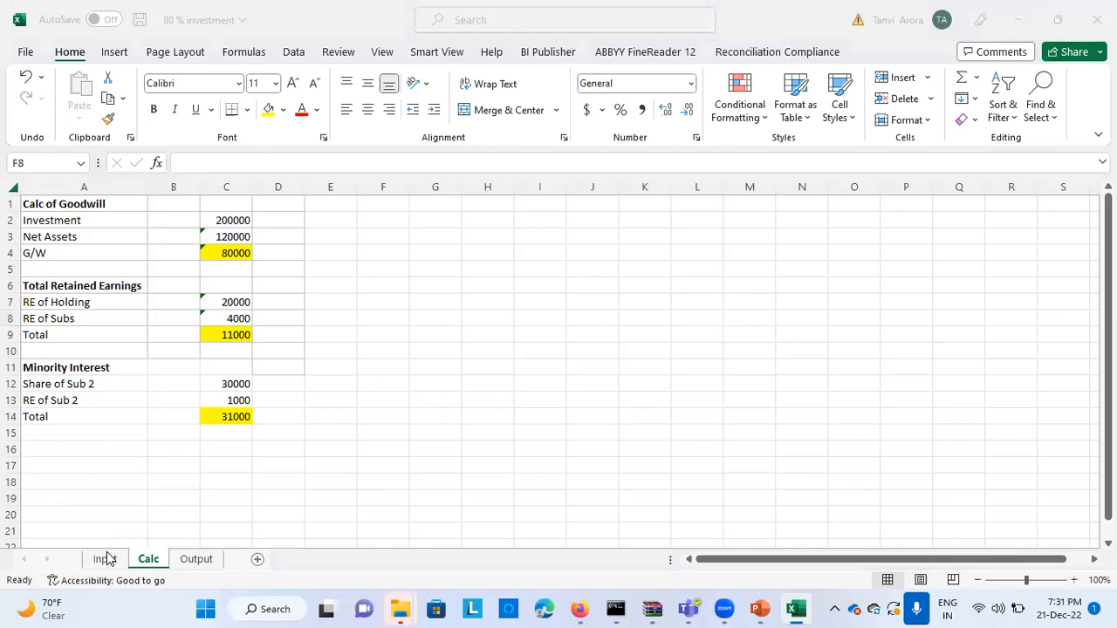
pyautogui.hotkey('alt', 'Tab')
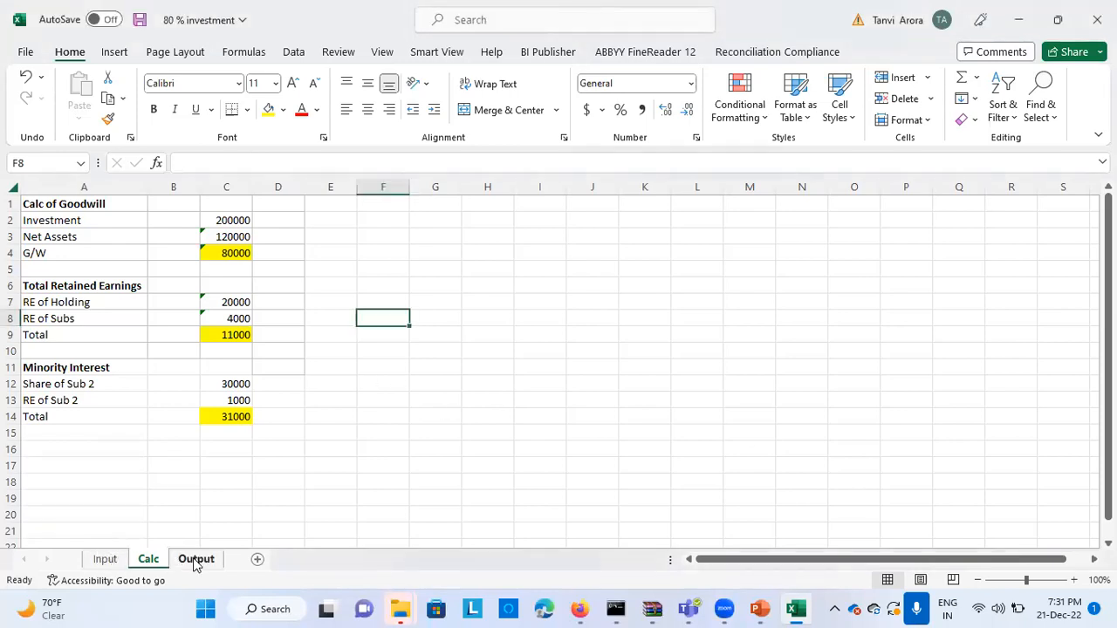
pyautogui.click(196, 562)
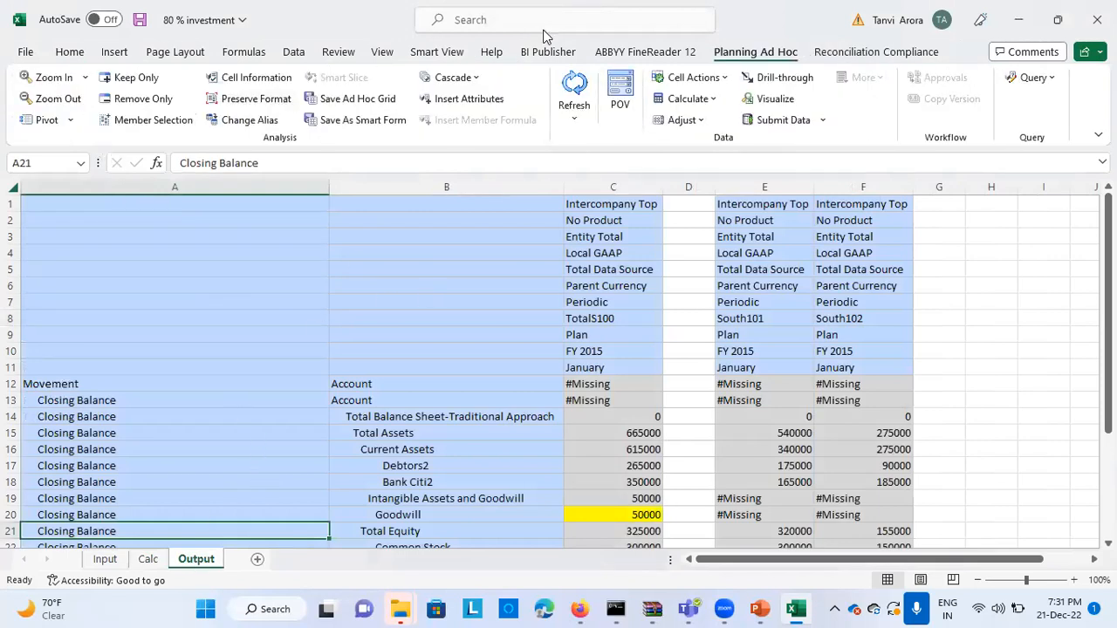
# Connect the Output sheet to VisCnsl for ad hoc analysis on the Consol plan type, reusing sheet contents and POV
pyautogui.click(436, 52)
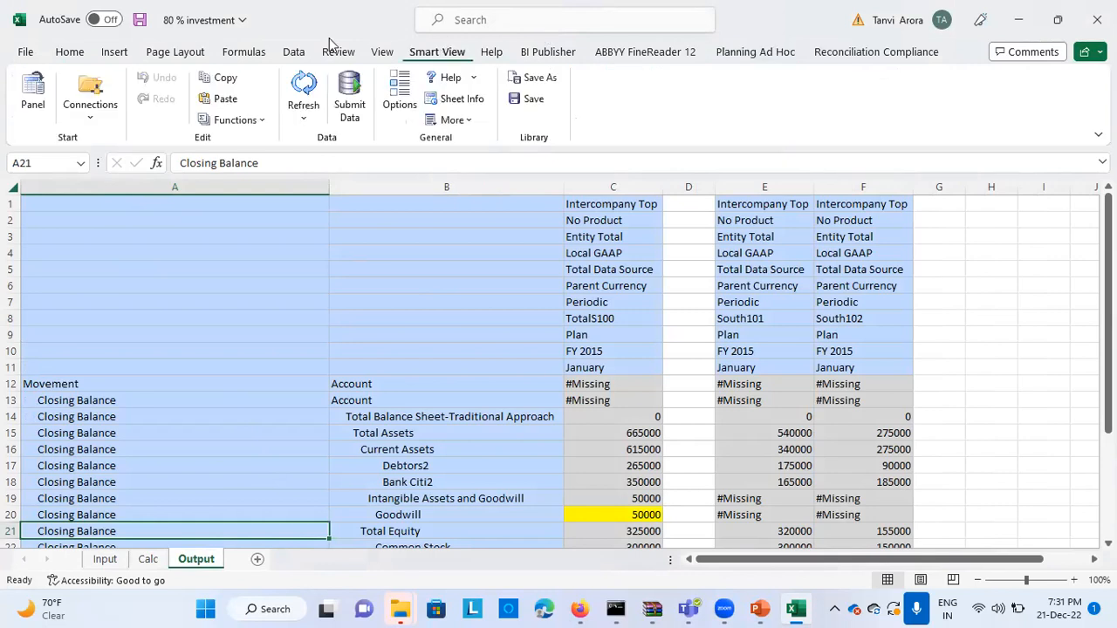
pyautogui.click(31, 97)
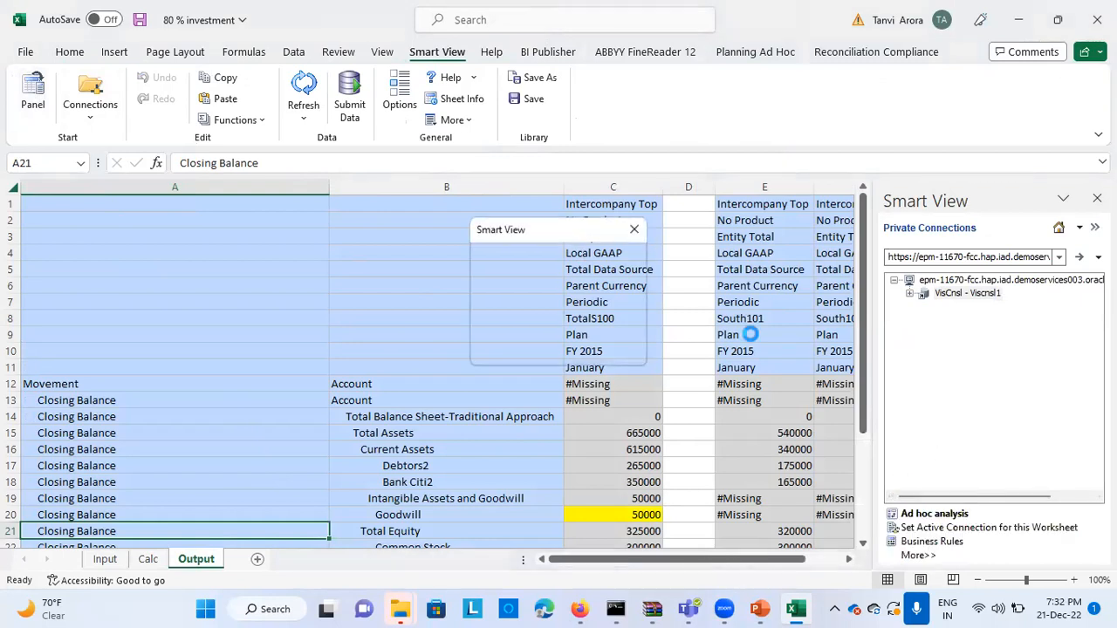
pyautogui.click(514, 279)
pyautogui.click(622, 346)
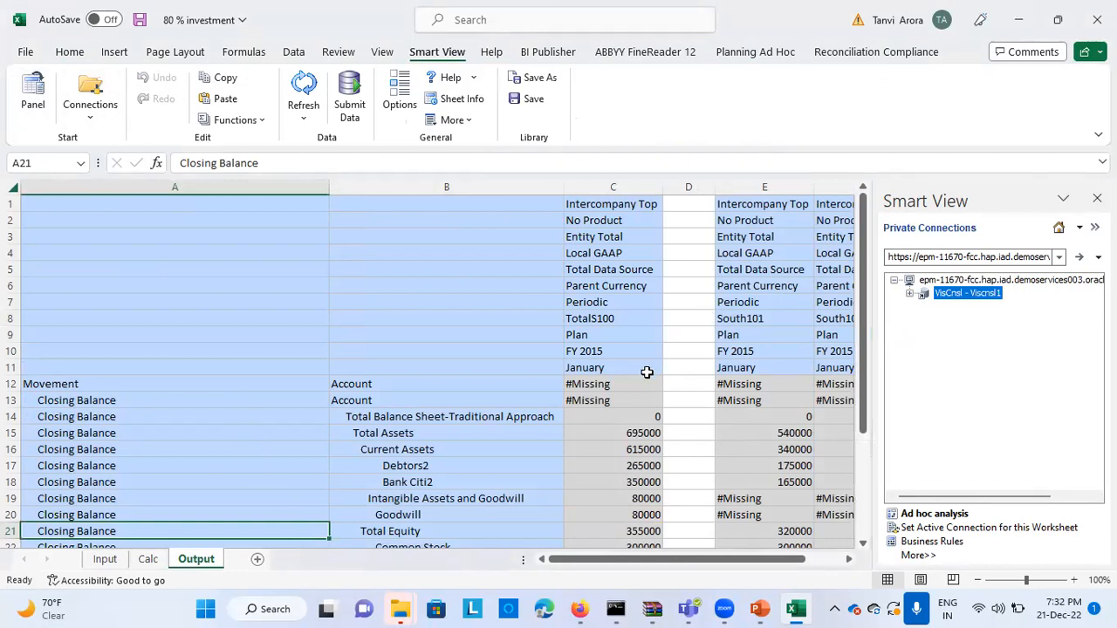
pyautogui.click(920, 517)
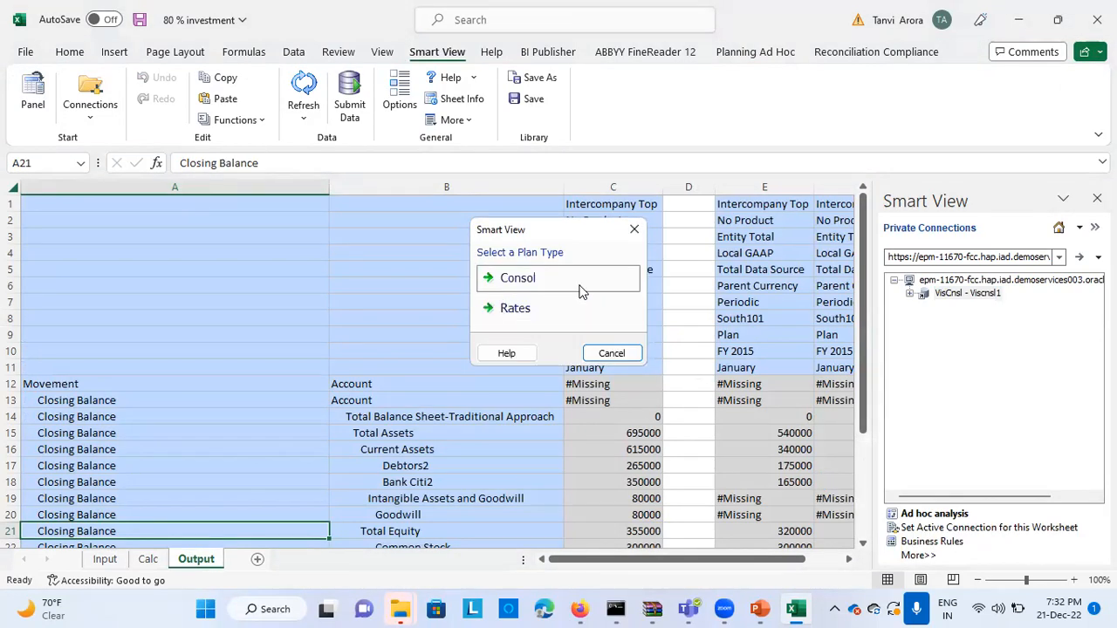
pyautogui.click(556, 284)
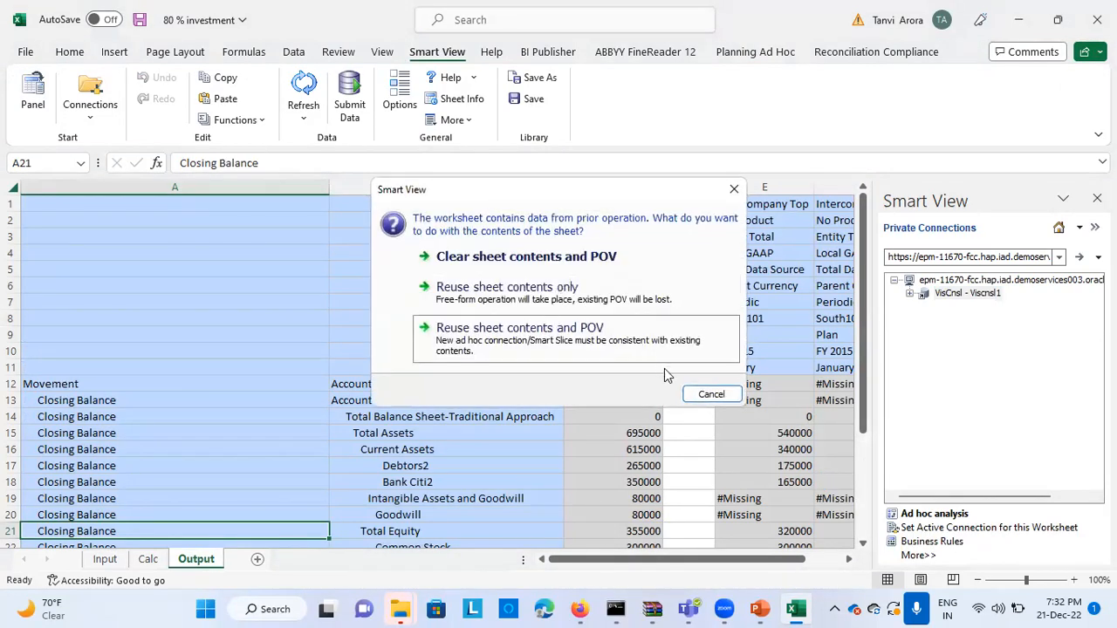
pyautogui.click(642, 349)
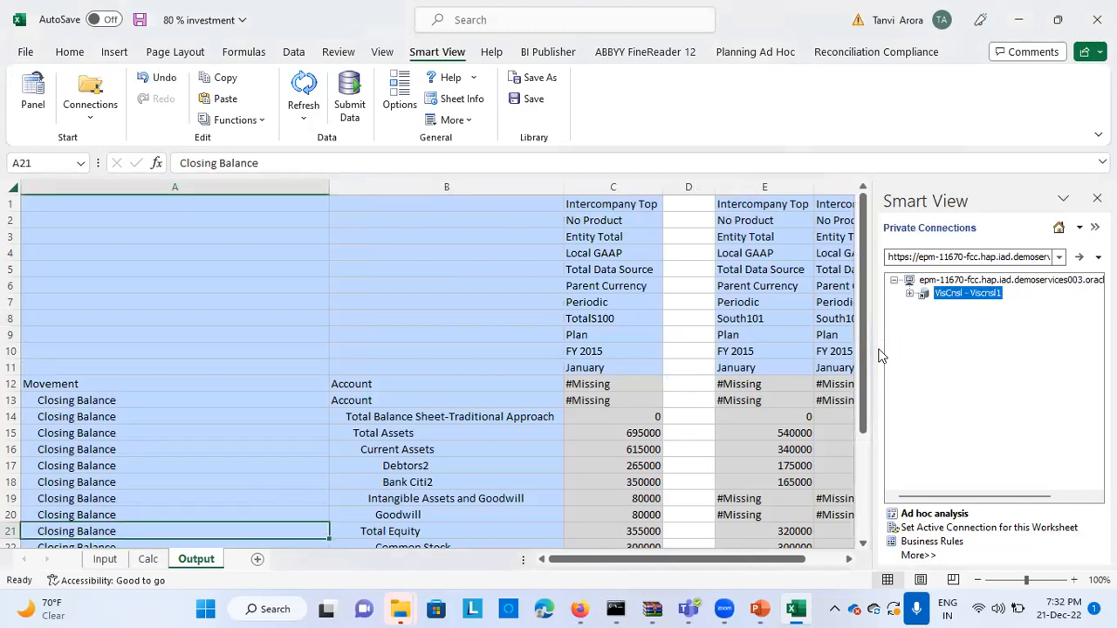
pyautogui.click(1096, 198)
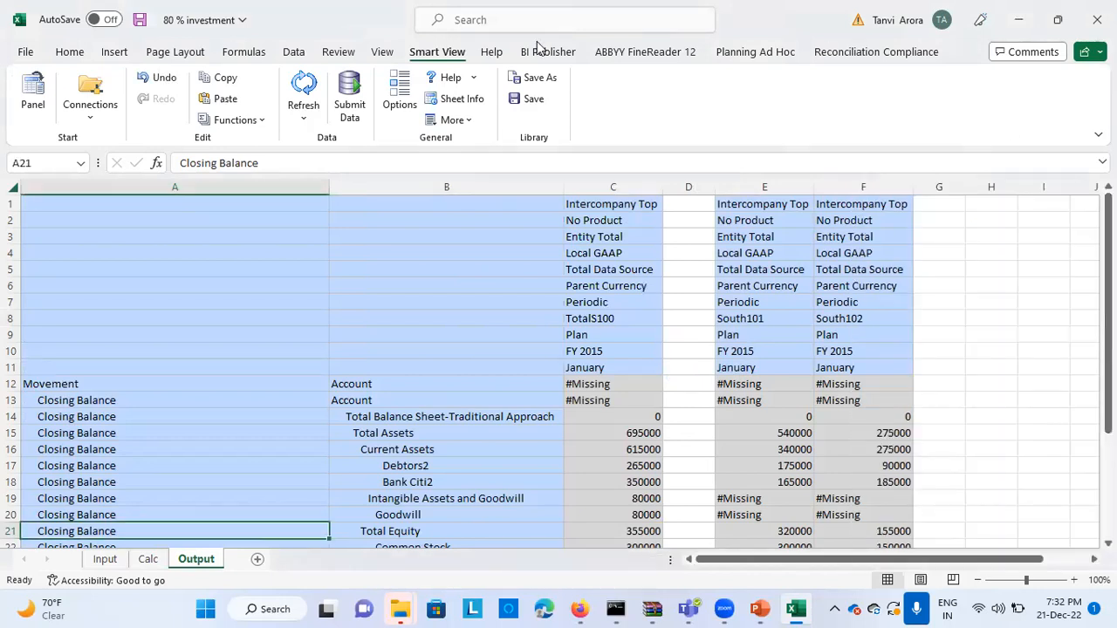
# Refresh the Output sheet's Smart View data and review the consolidated TotalS100 balances down the account list
pyautogui.click(304, 94)
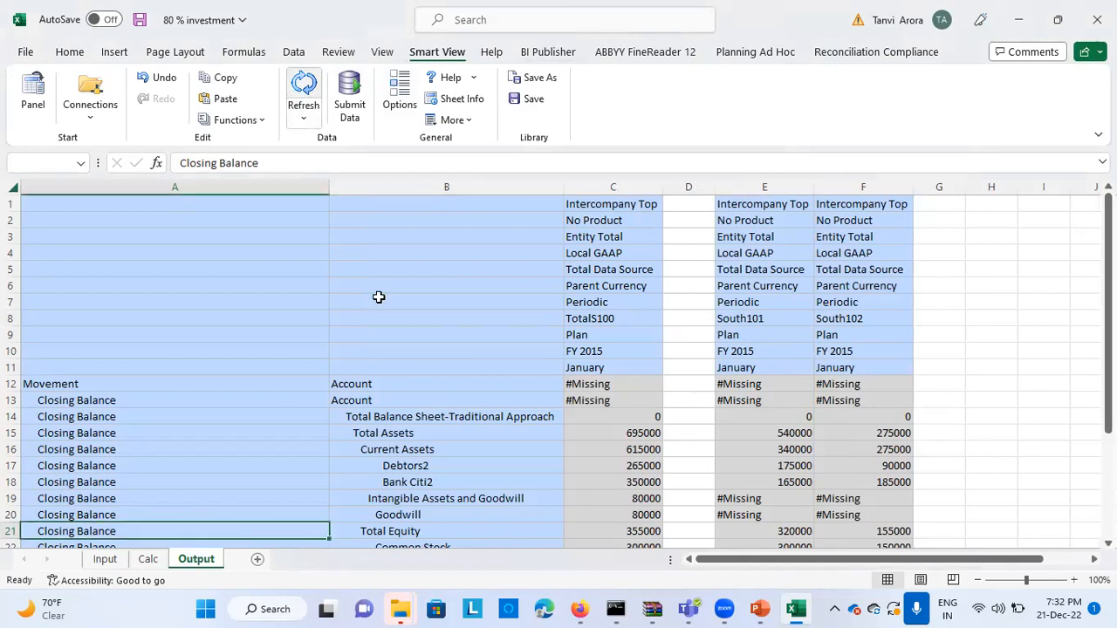
pyautogui.scroll(-4, 394, 377)
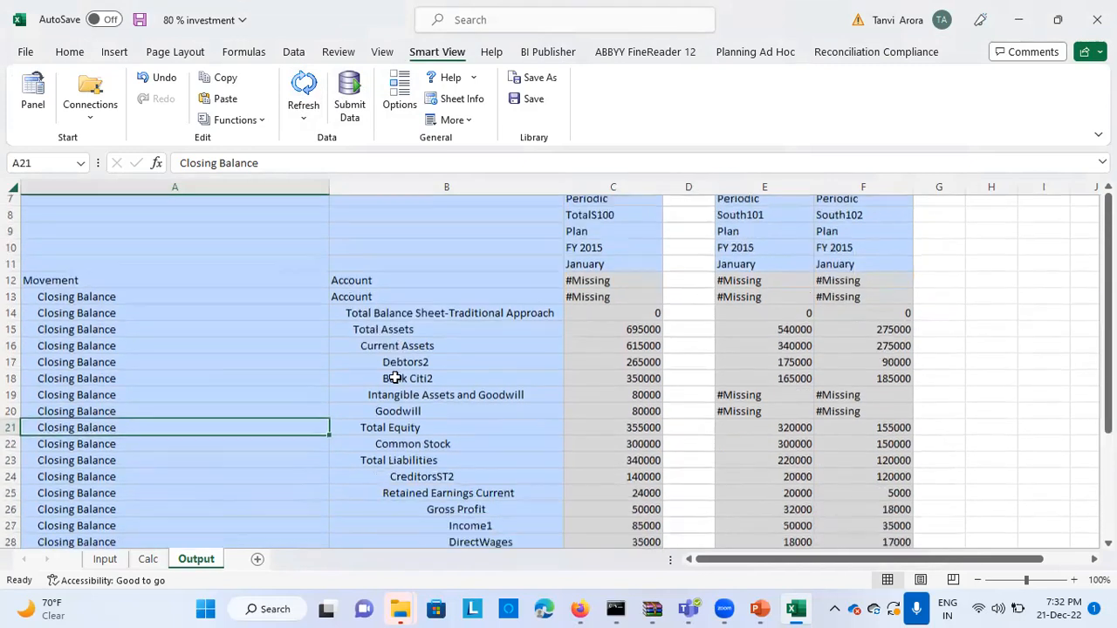
pyautogui.scroll(-1, 394, 377)
pyautogui.scroll(2, 395, 377)
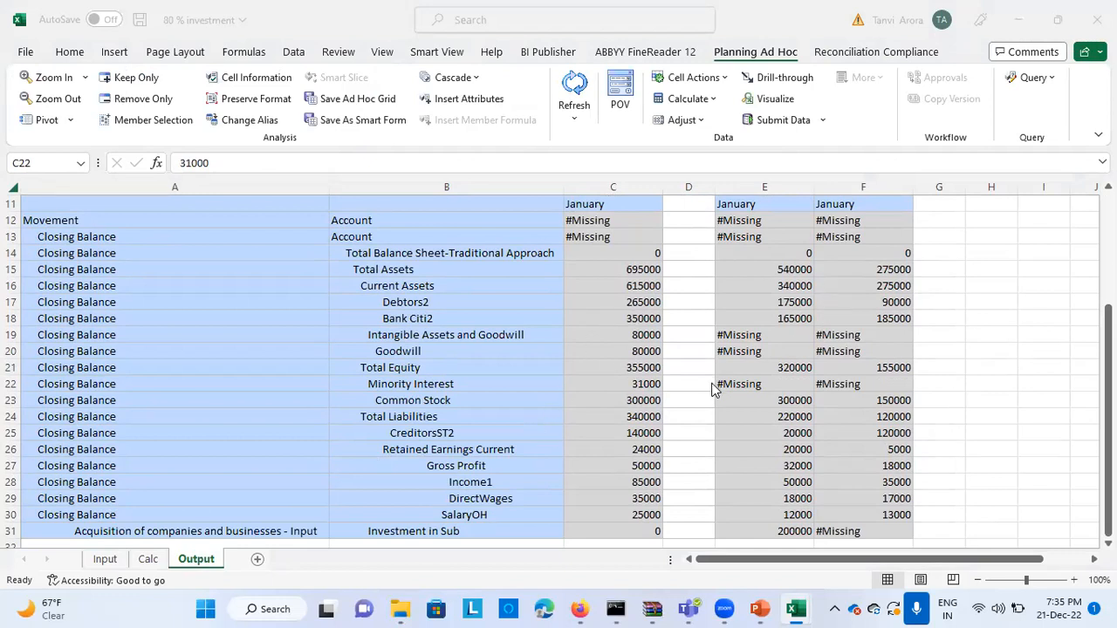
# Select the Debtors2 values of South101 and South102 to compare their sum with the TotalS100 value
pyautogui.hscroll(2, 720, 388)
pyautogui.hscroll(1, 718, 384)
pyautogui.hscroll(-3, 719, 384)
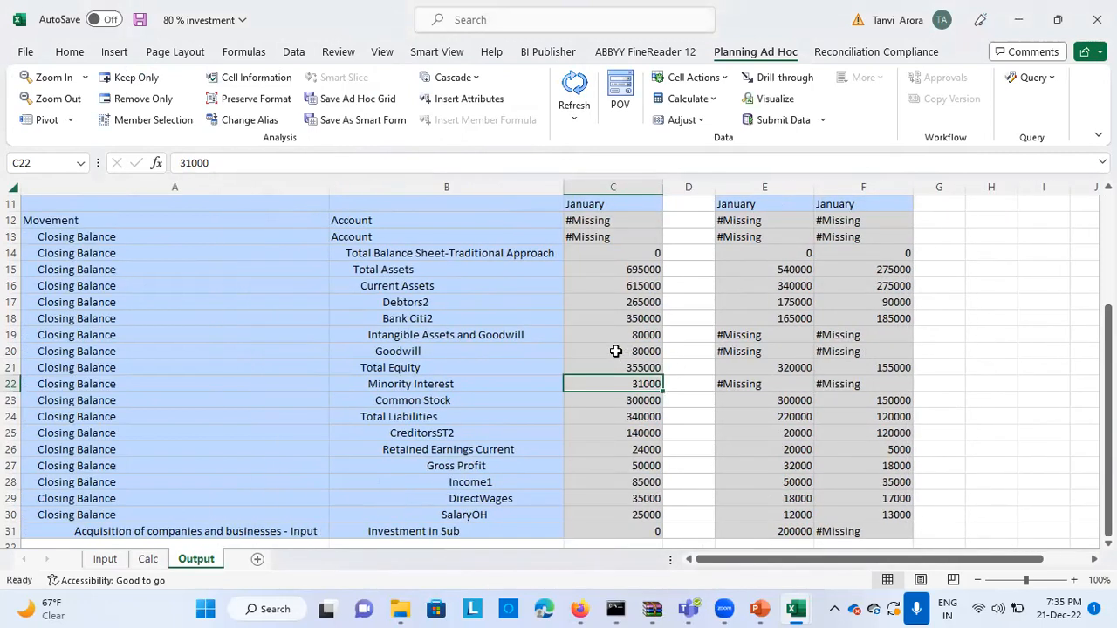
pyautogui.click(737, 301)
pyautogui.hotkey('shift', 'Right')
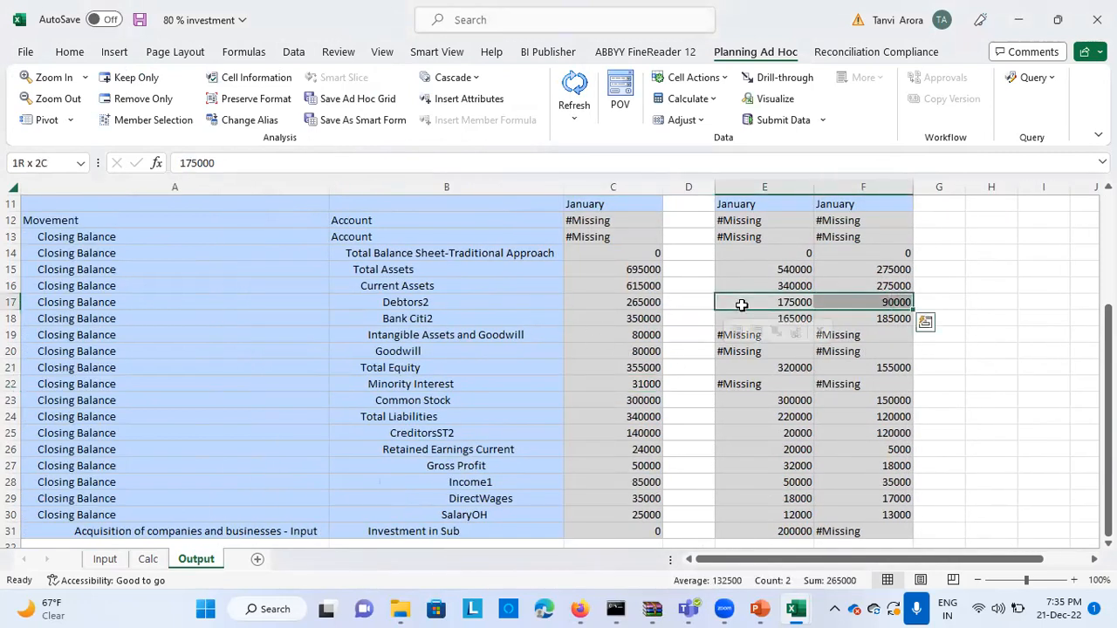
# Select the Bank Citi2 values of South101 and South102 to compare their sum with the TotalS100 value
pyautogui.click(602, 301)
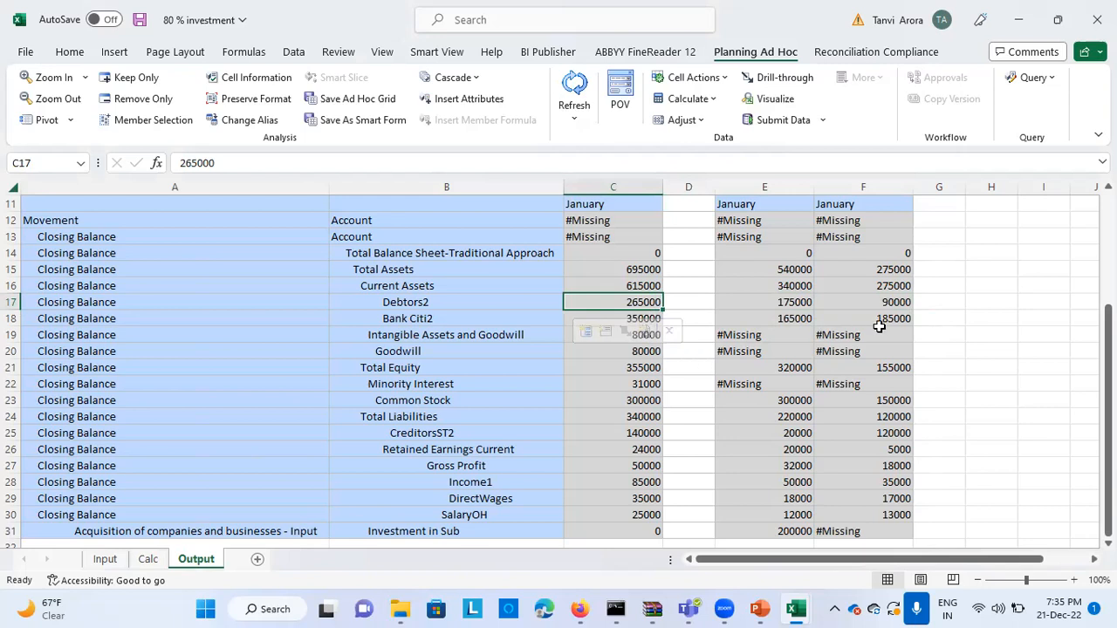
pyautogui.click(786, 322)
pyautogui.hotkey('shift', 'Right')
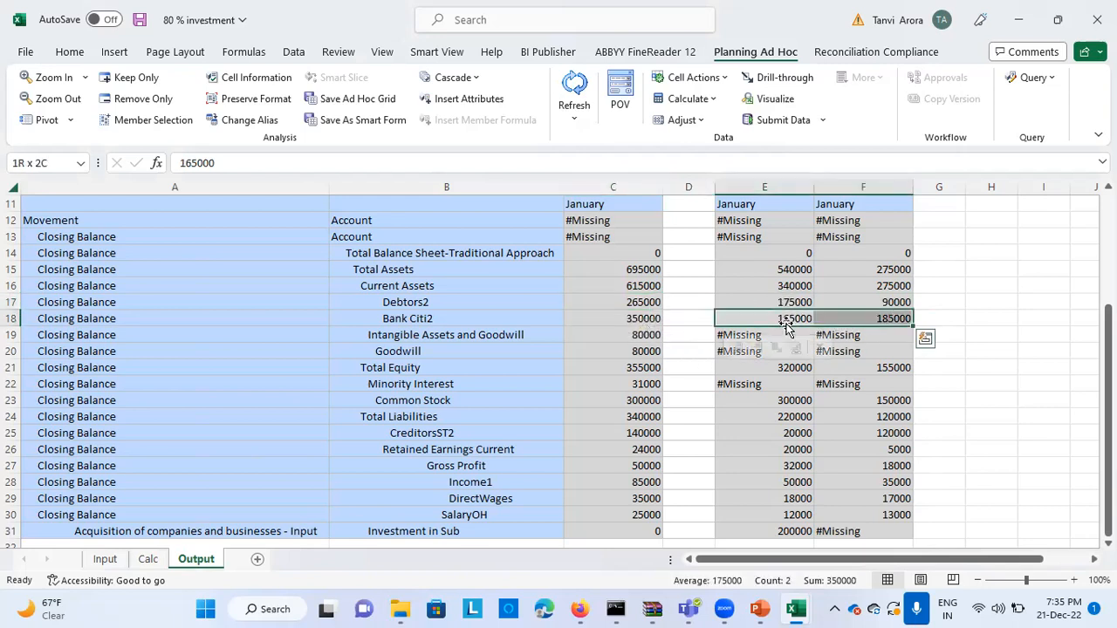
pyautogui.click(623, 316)
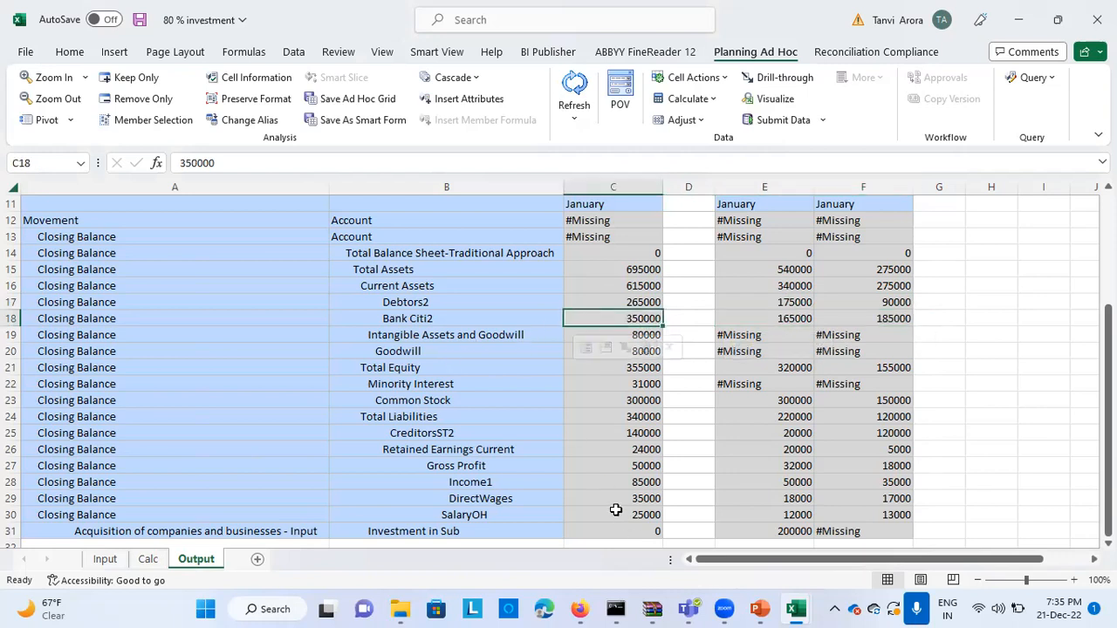
# Compare the Investment in Sub values of TotalS100 and South101, and fill the TotalS100 value's cell with yellow
pyautogui.scroll(-1, 613, 506)
pyautogui.scroll(-1, 612, 506)
pyautogui.click(626, 465)
pyautogui.click(748, 465)
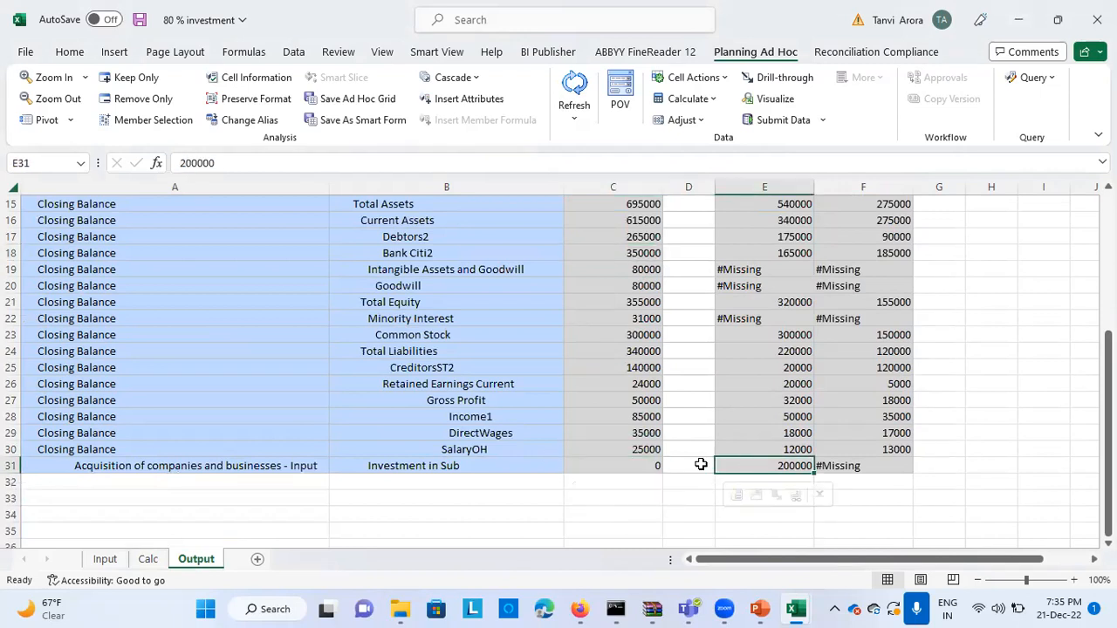
pyautogui.click(637, 464)
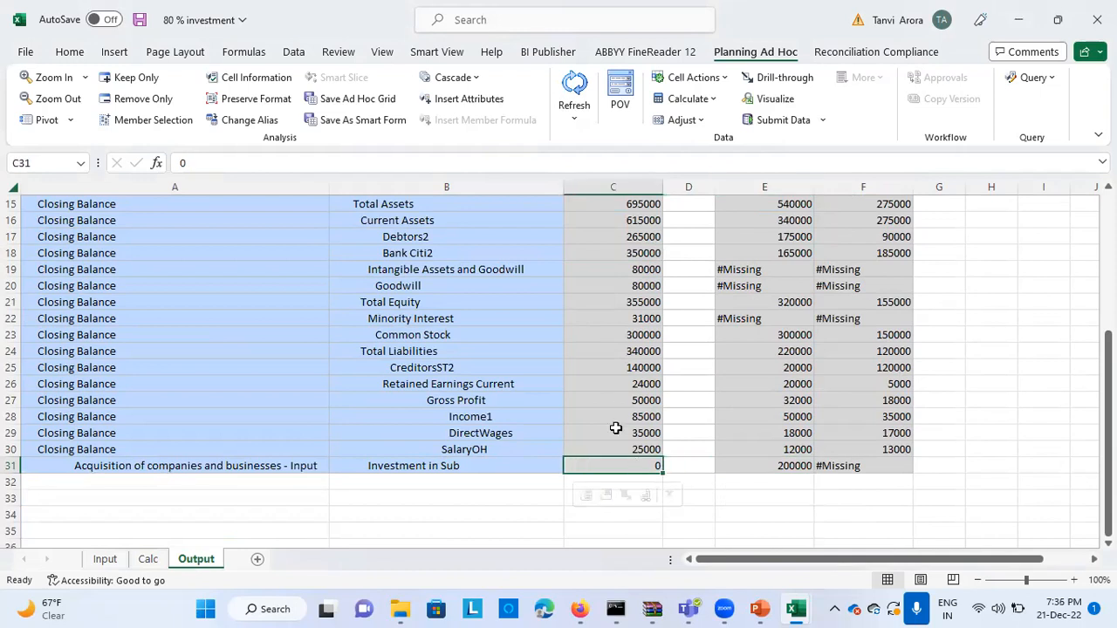
pyautogui.click(70, 51)
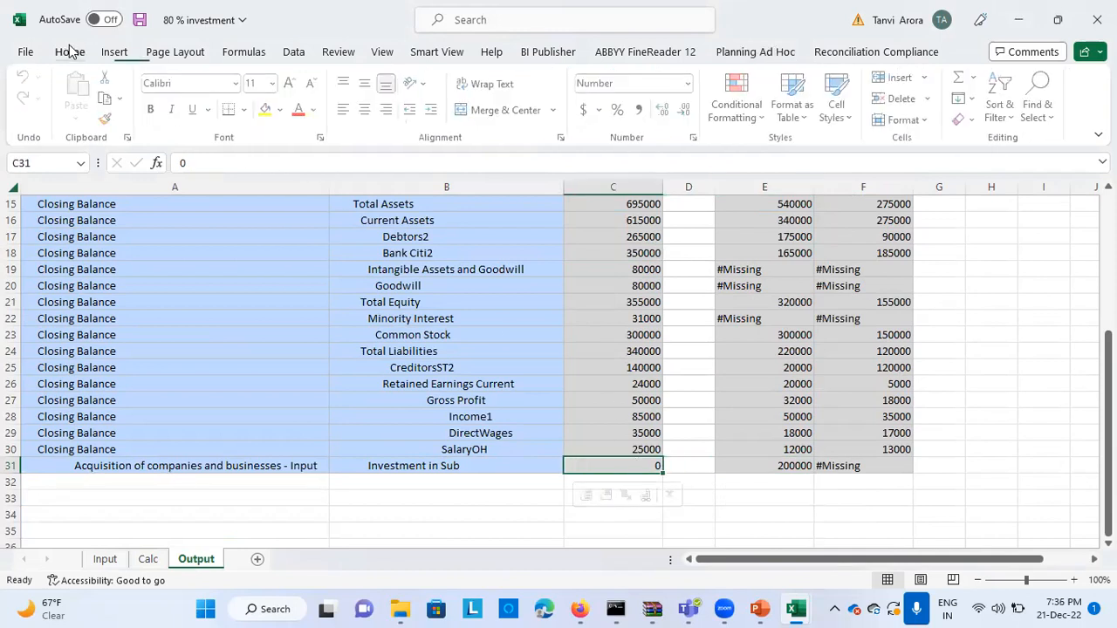
pyautogui.click(270, 115)
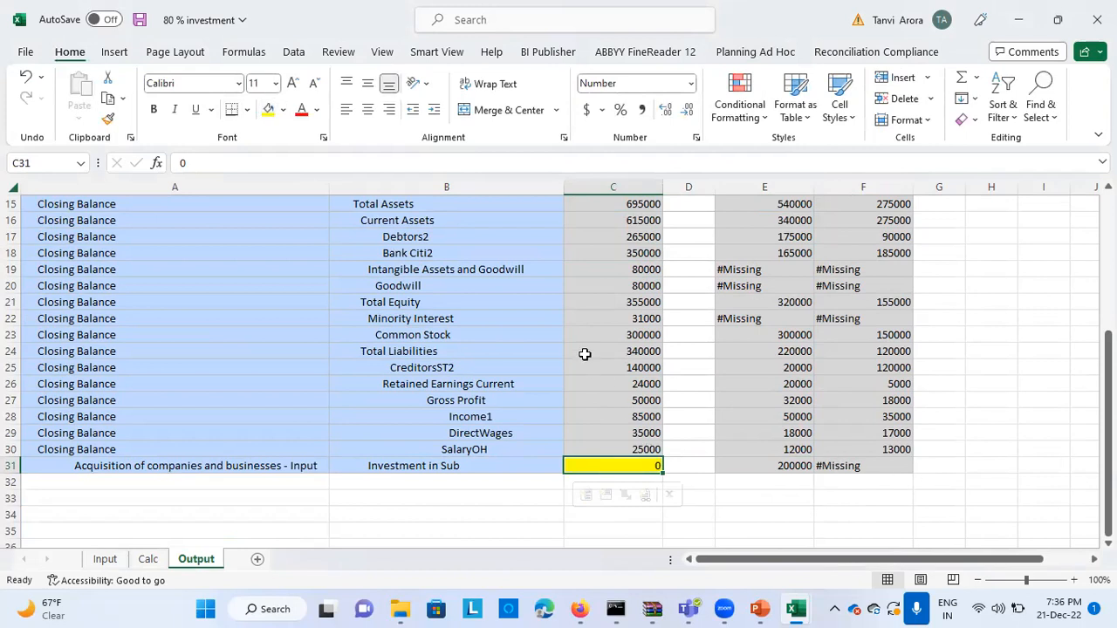
# Fill the TotalS100 cells for Goodwill, Minority Interest and Retained Earnings Current with yellow on the Output sheet
pyautogui.scroll(1, 578, 339)
pyautogui.click(601, 319)
pyautogui.hotkey('ctrl', 'v')
pyautogui.click(269, 111)
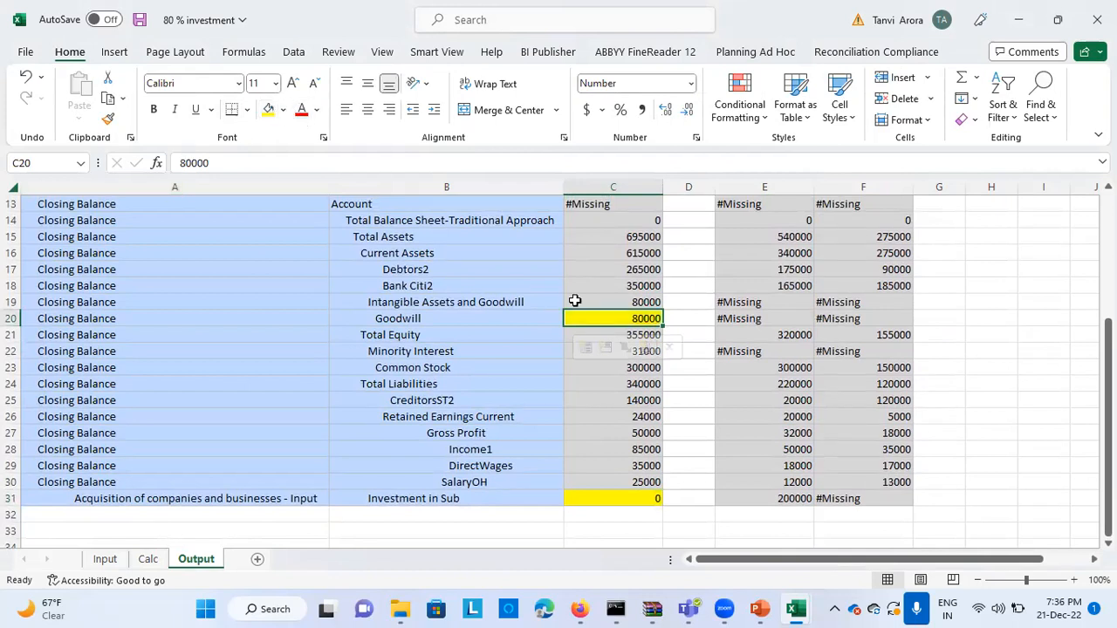
pyautogui.click(568, 349)
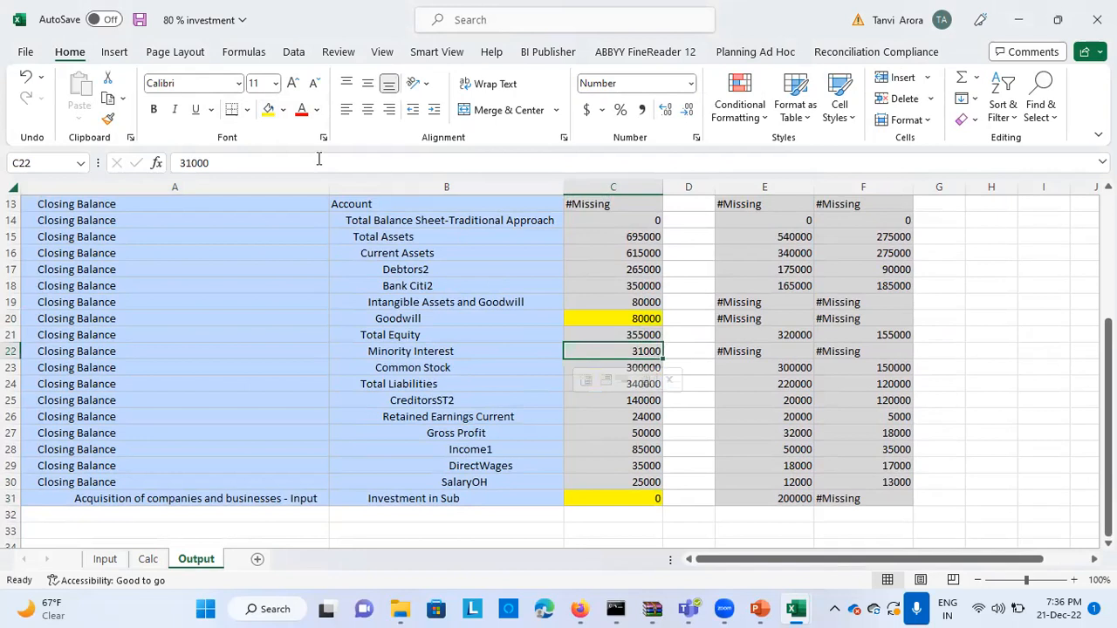
pyautogui.click(270, 111)
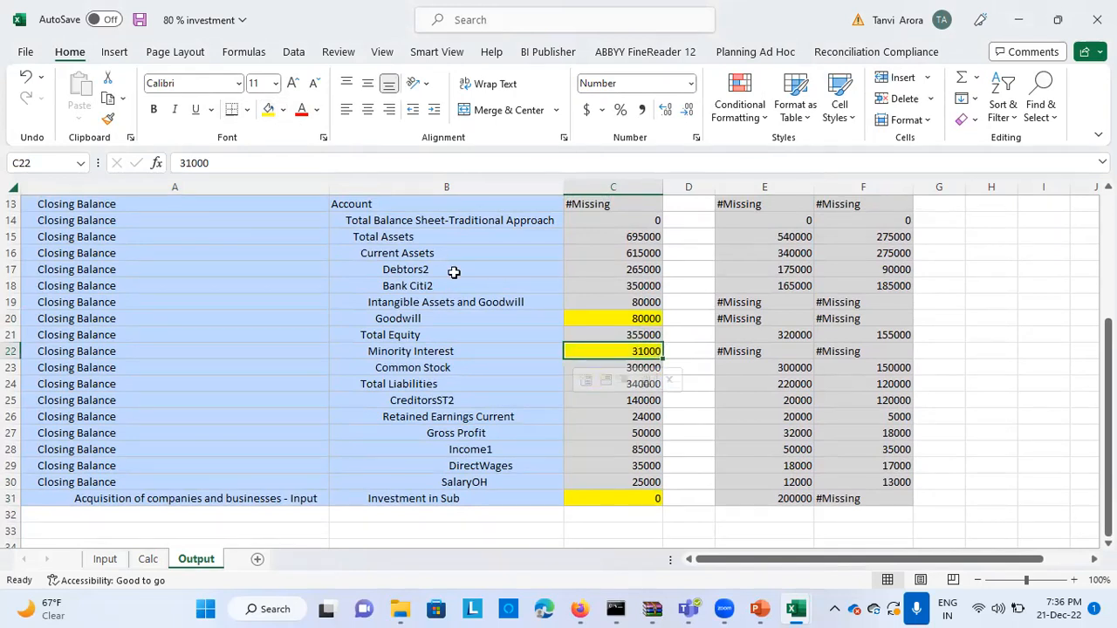
pyautogui.click(583, 418)
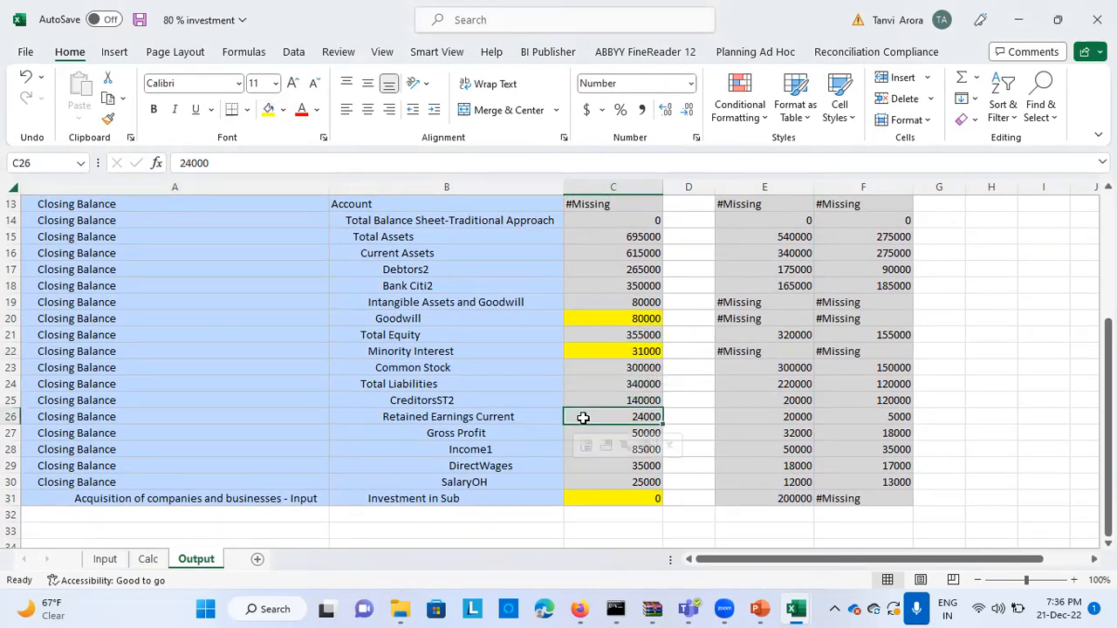
pyautogui.click(269, 111)
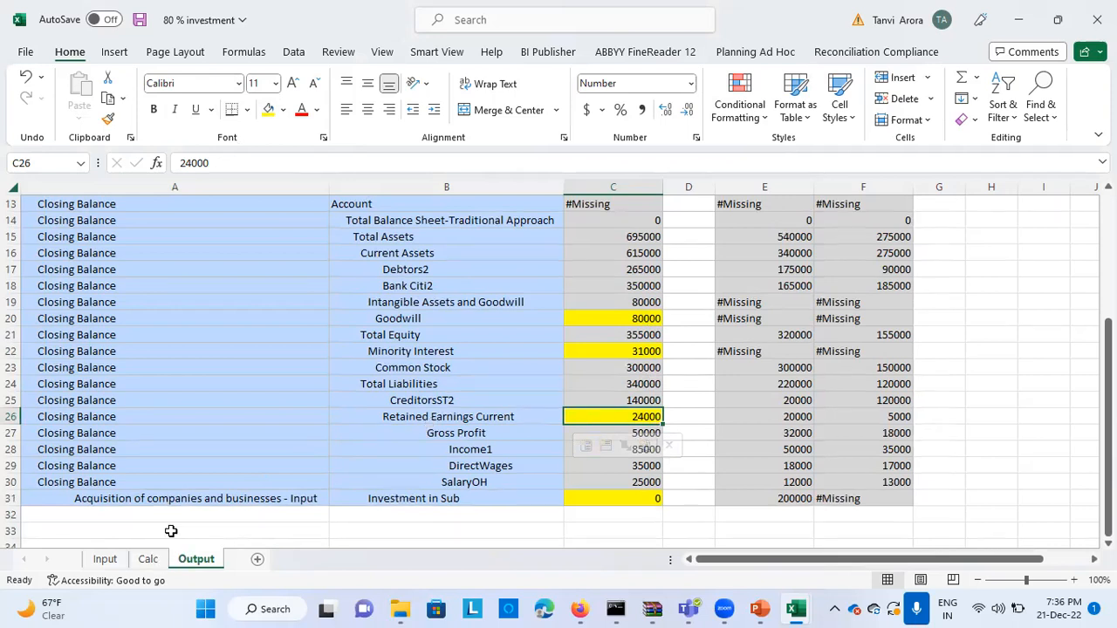
# Check the Investment and Net Assets figures in the Calc sheet's goodwill calculation against South102's Common Stock on the Input sheet
pyautogui.click(145, 558)
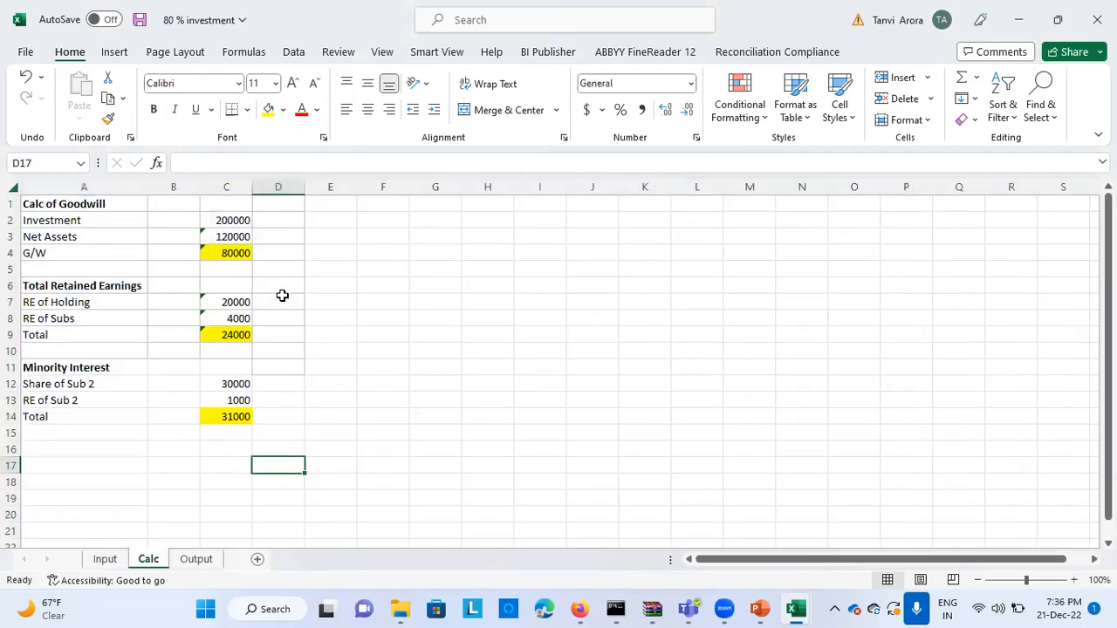
pyautogui.click(247, 219)
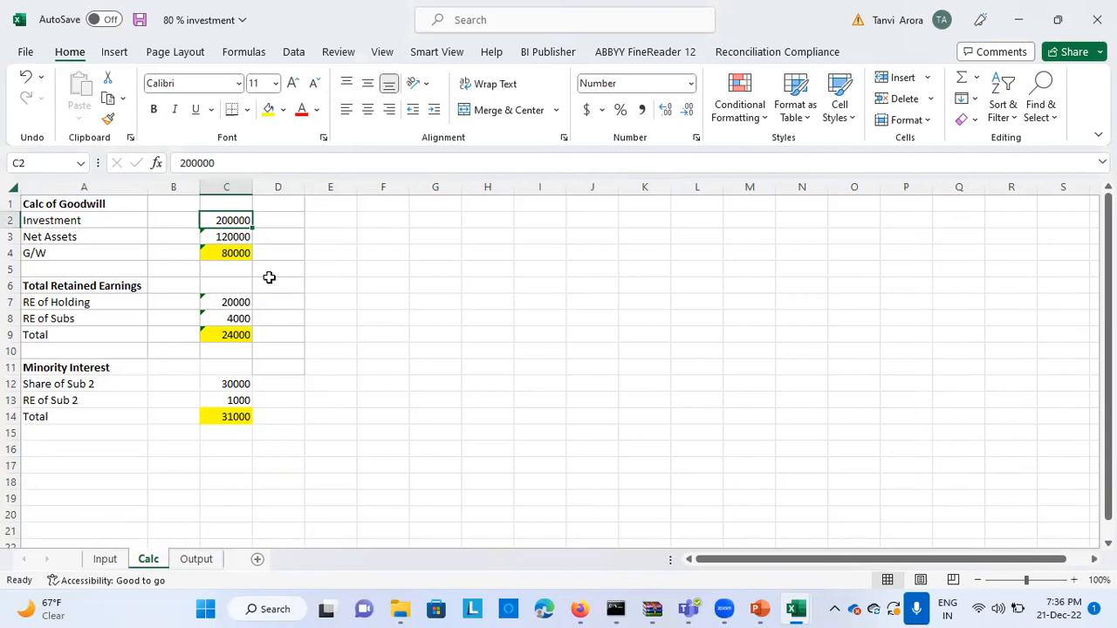
pyautogui.click(239, 237)
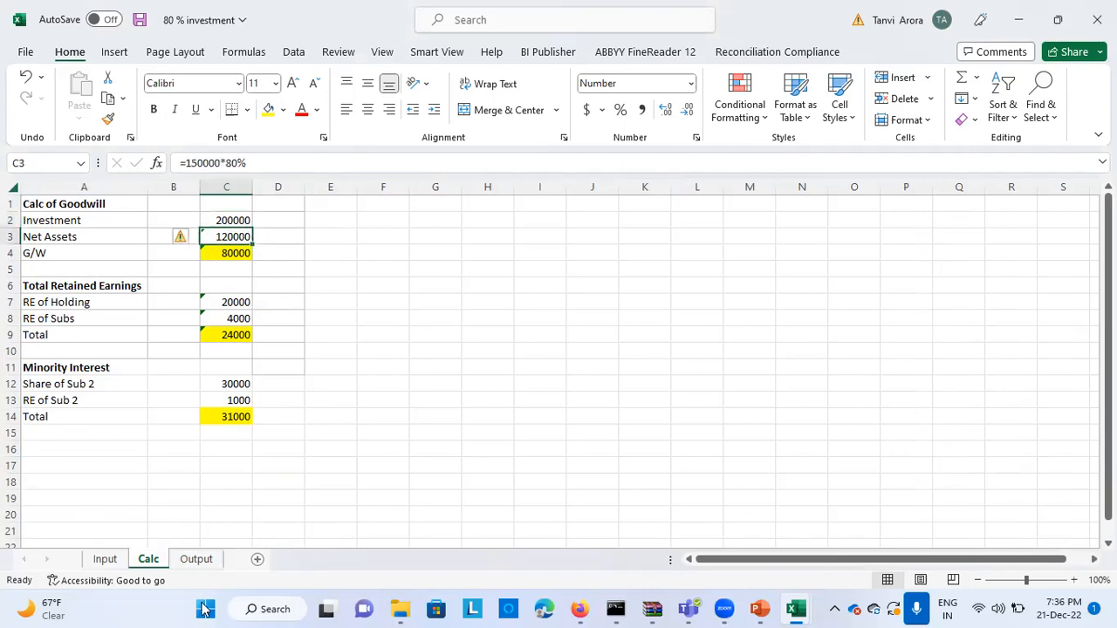
pyautogui.click(104, 559)
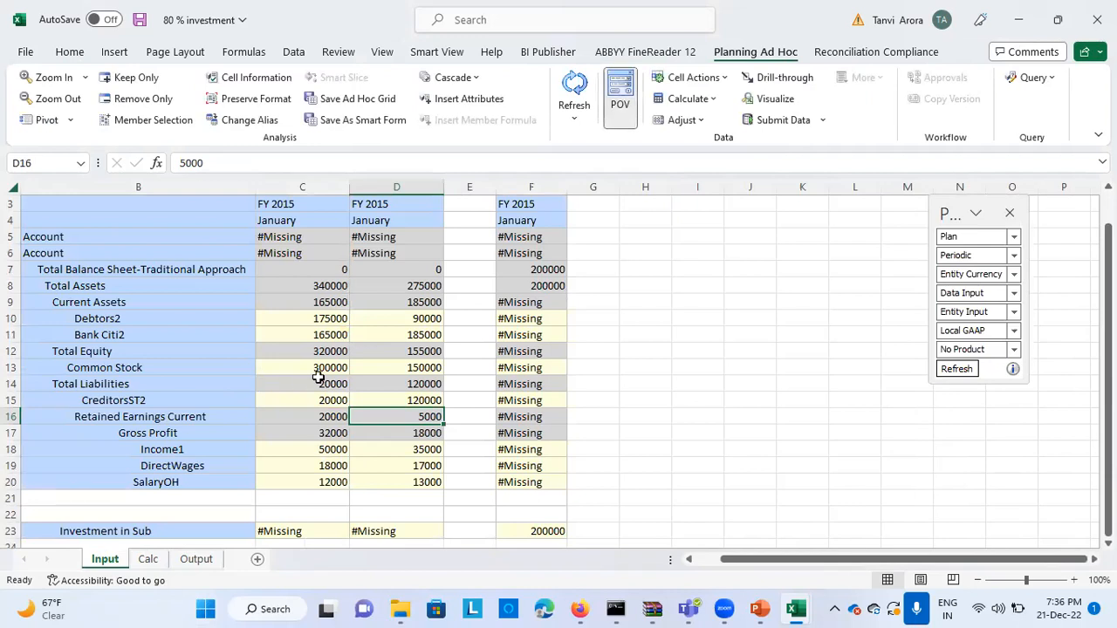
pyautogui.click(392, 366)
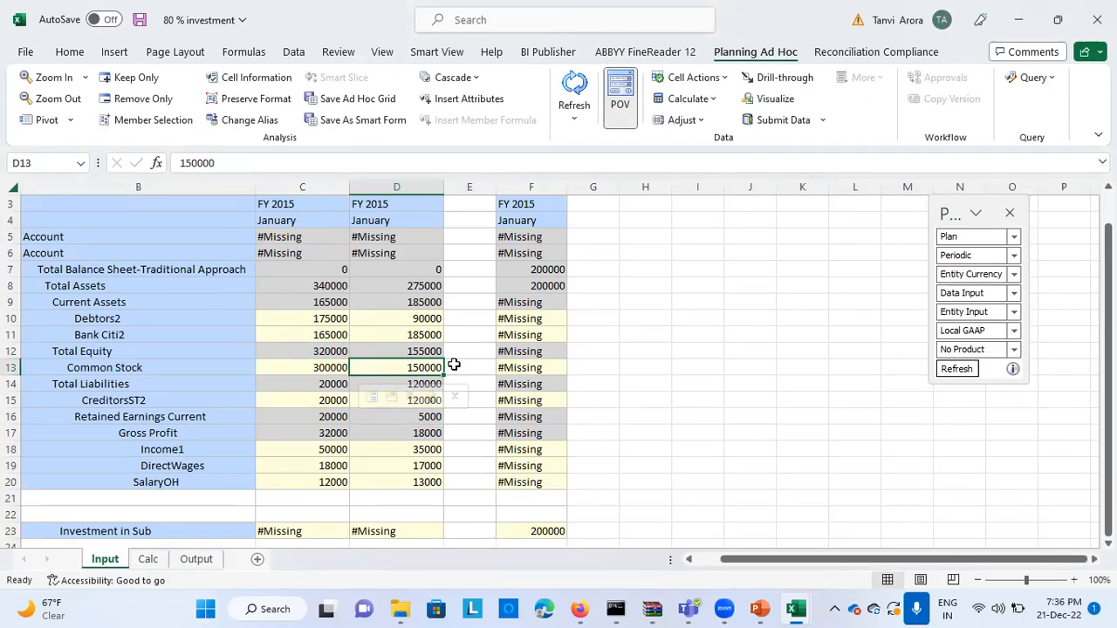
# Inspect the Net Assets, Investment and G/W cells on the Calc sheet and compare the goodwill with the Output sheet
pyautogui.click(185, 563)
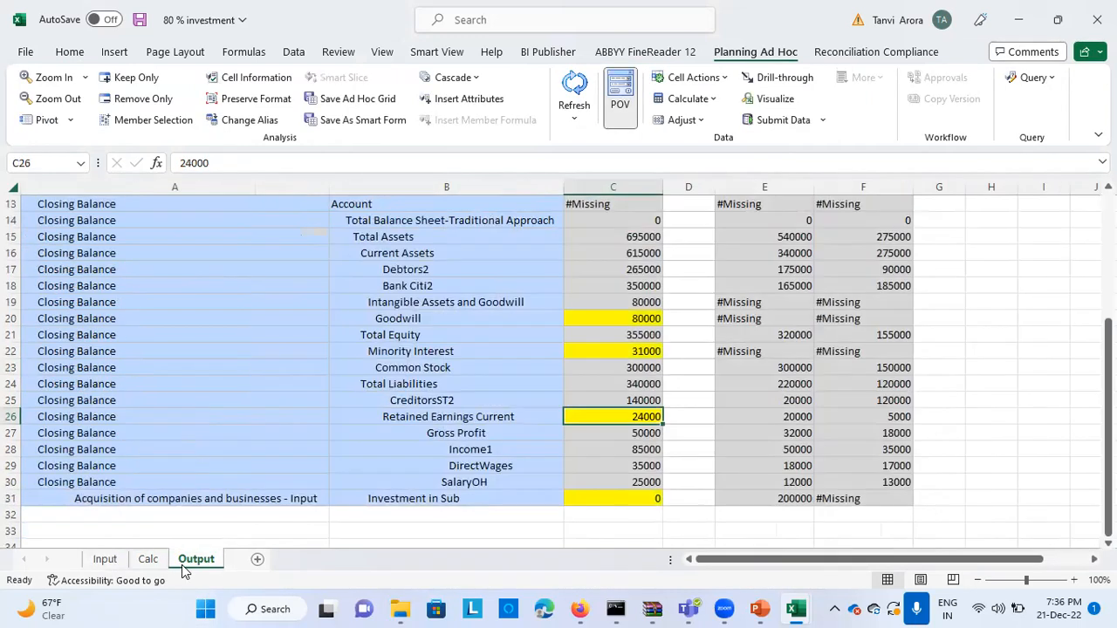
pyautogui.click(146, 561)
pyautogui.click(231, 238)
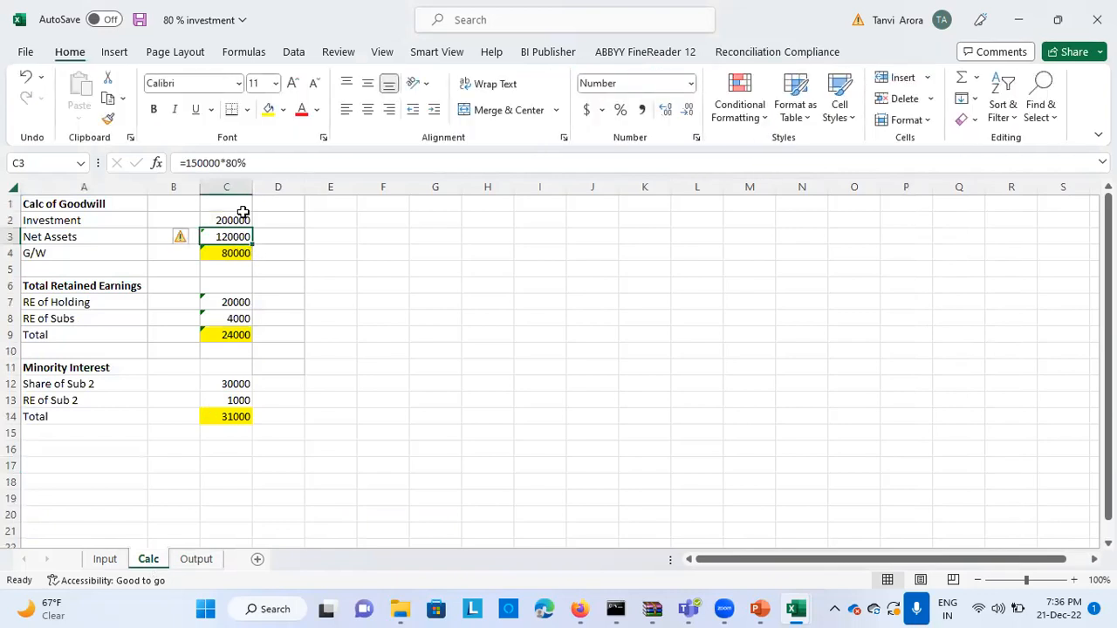
pyautogui.click(240, 219)
pyautogui.click(244, 252)
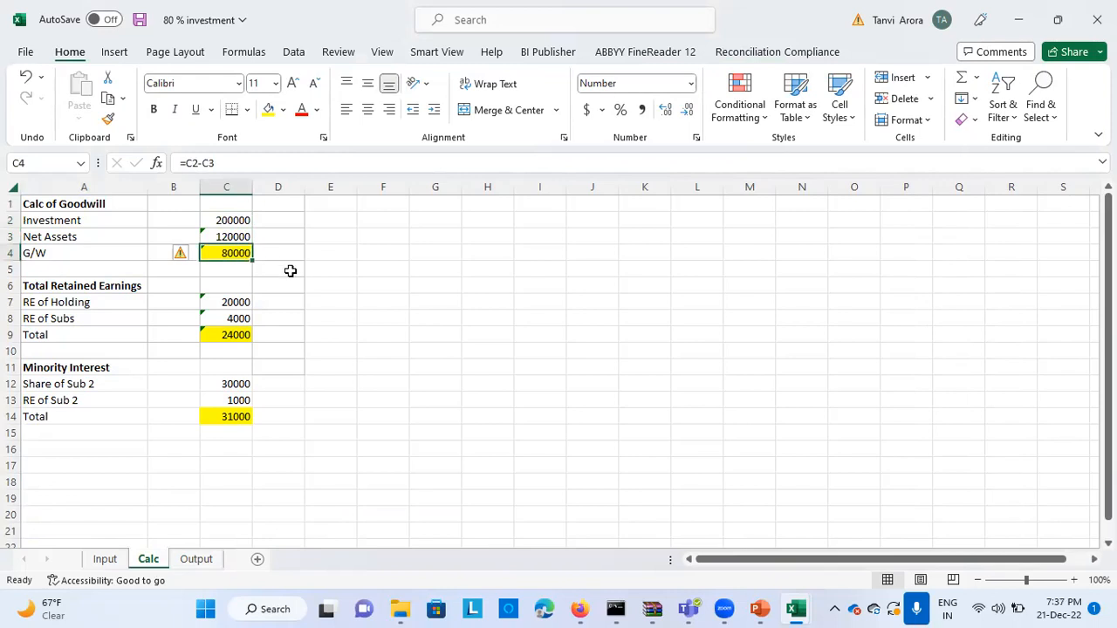
pyautogui.click(196, 558)
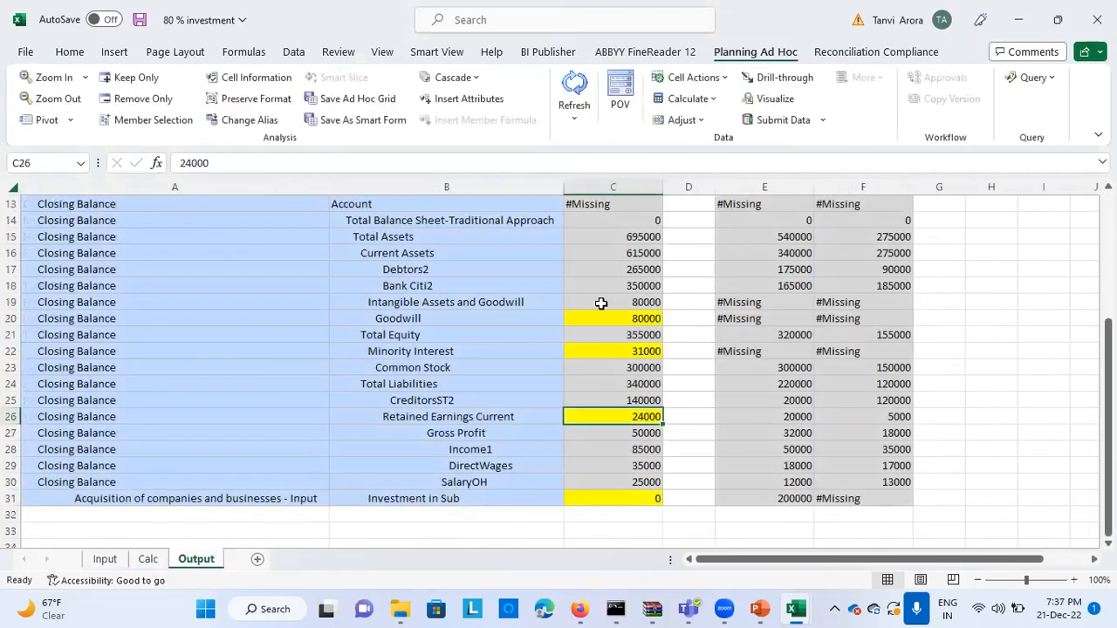
# Trace the Calc sheet's RE of Holding to Retained Earnings Current on the Input sheet, and check South102's value there too
pyautogui.click(150, 559)
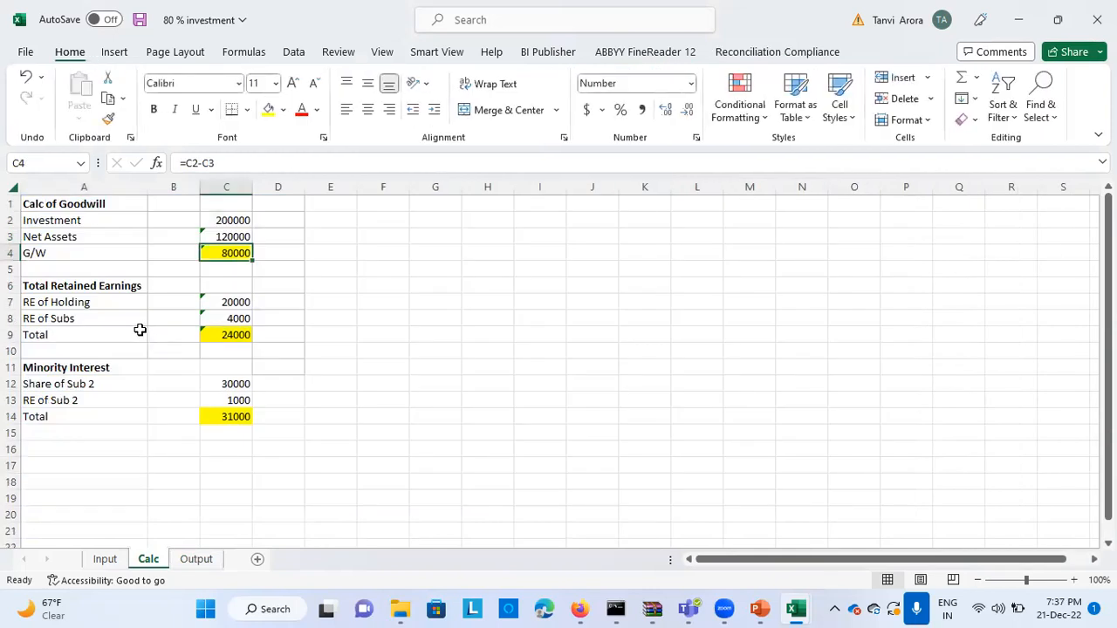
pyautogui.click(140, 330)
pyautogui.click(103, 303)
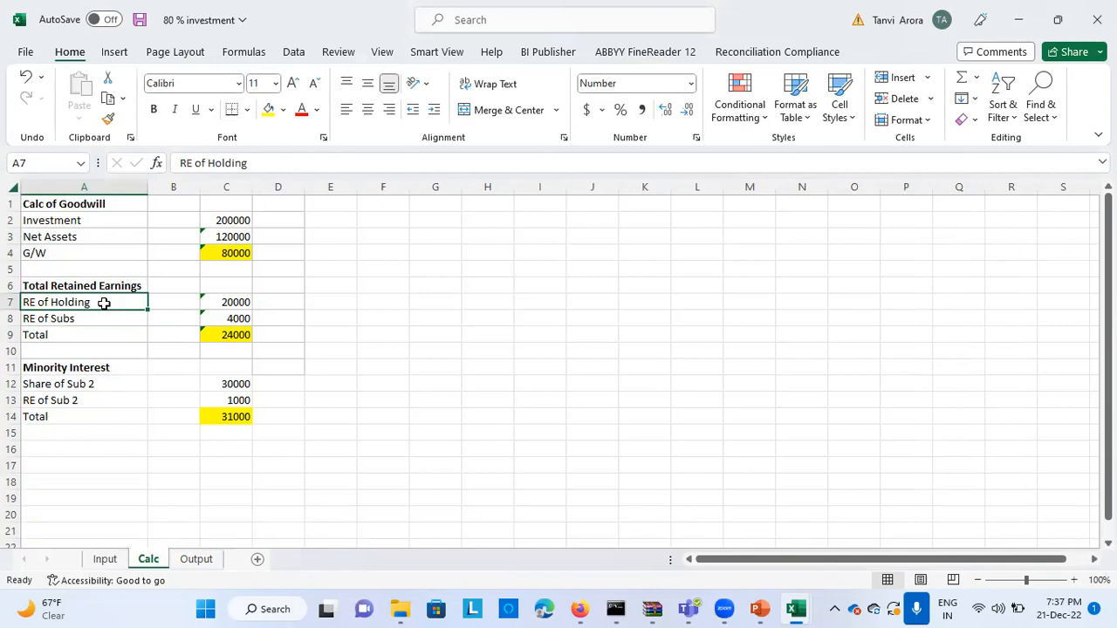
pyautogui.click(243, 302)
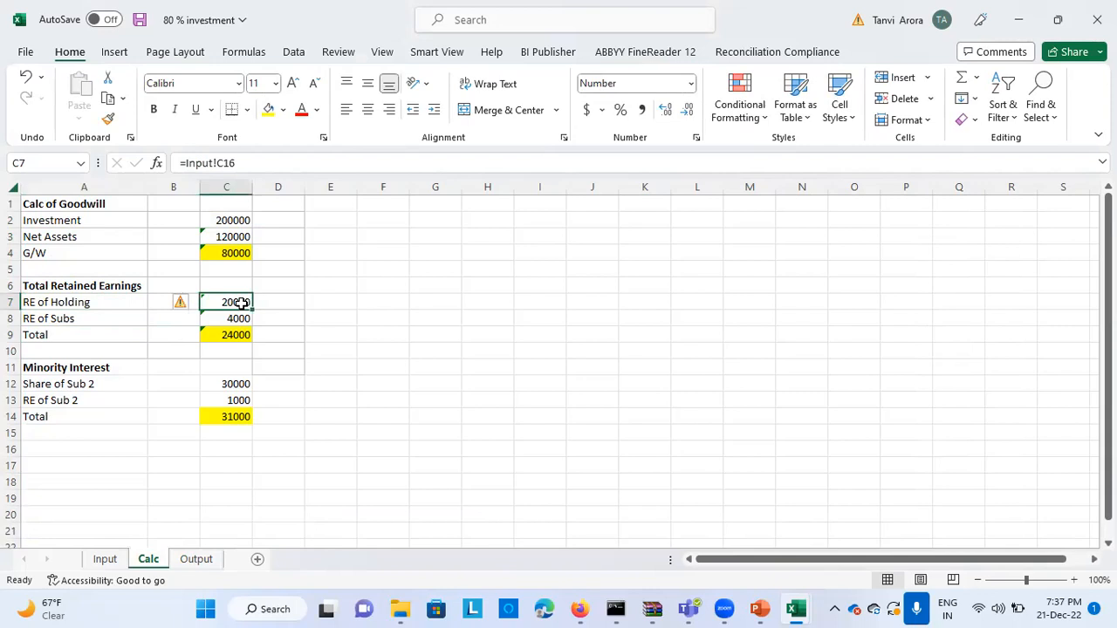
pyautogui.click(103, 559)
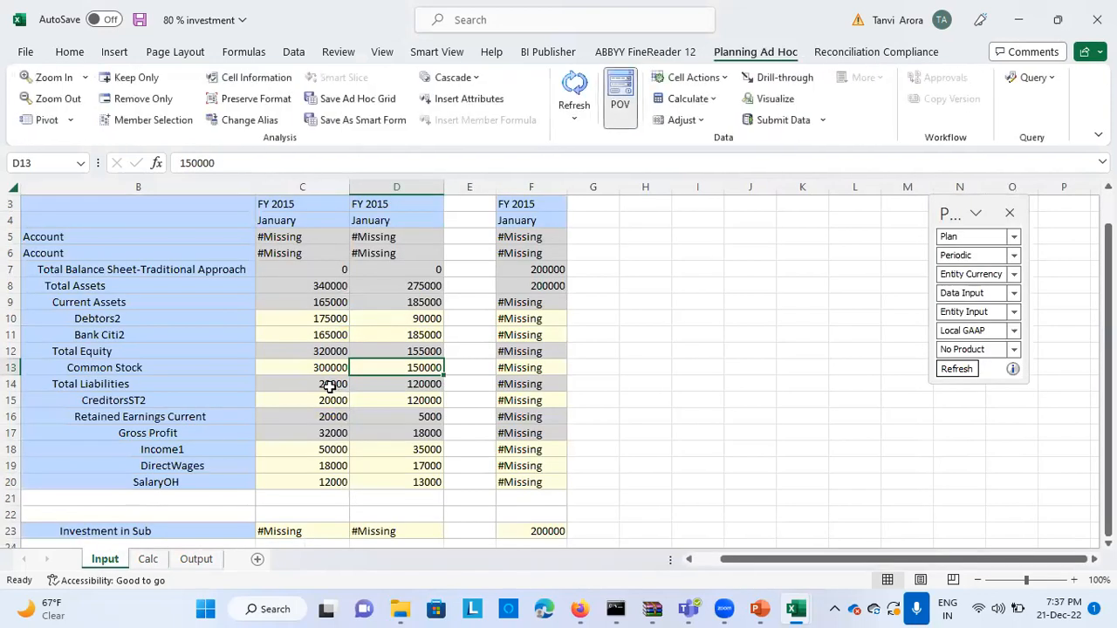
pyautogui.click(337, 415)
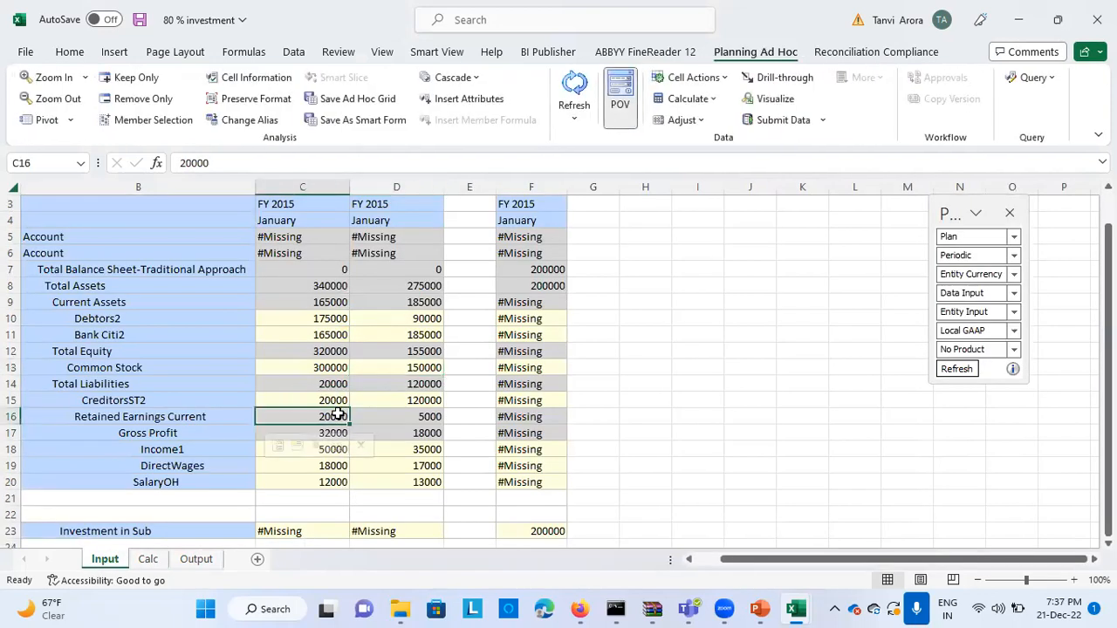
pyautogui.click(396, 418)
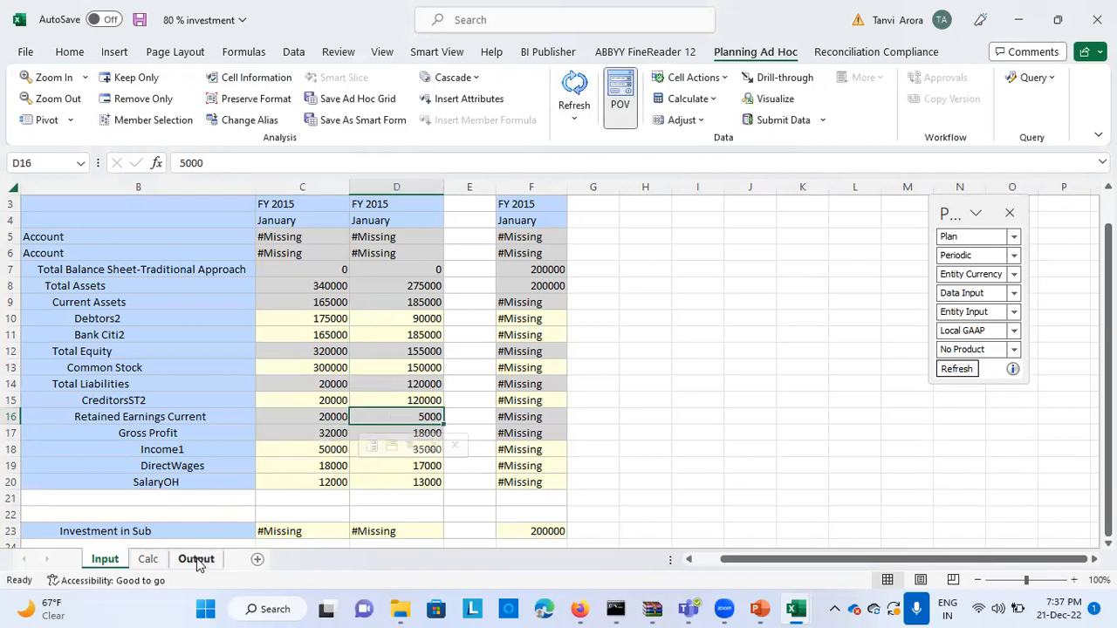
# Inspect the RE of Subs and Total retained earnings formulas on the Calc sheet and compare the total with the Output sheet
pyautogui.click(197, 560)
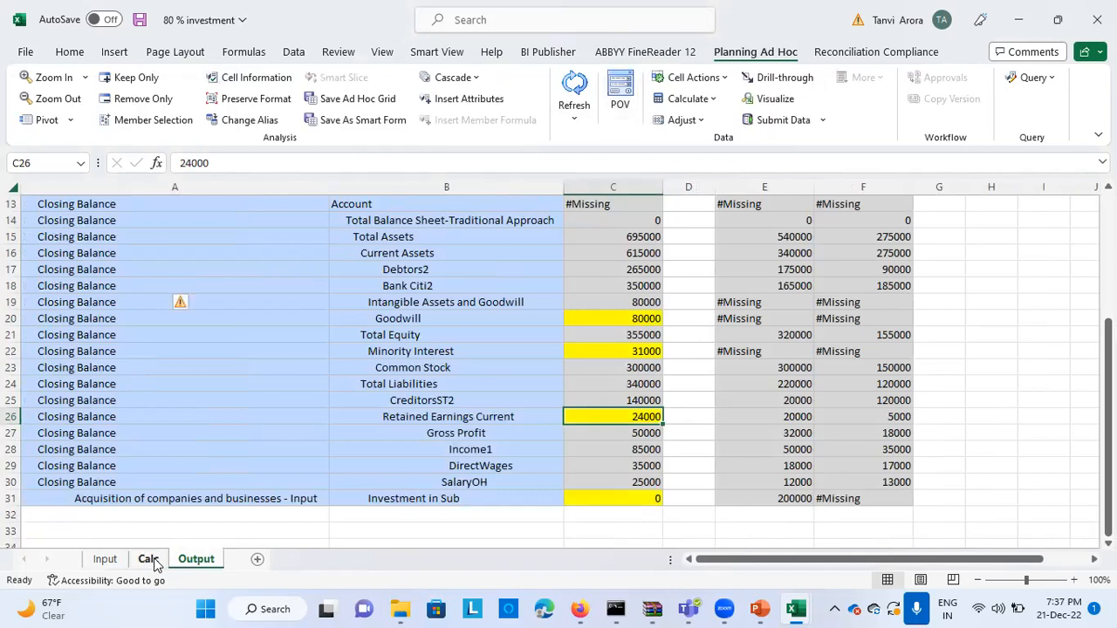
pyautogui.click(147, 559)
pyautogui.click(232, 318)
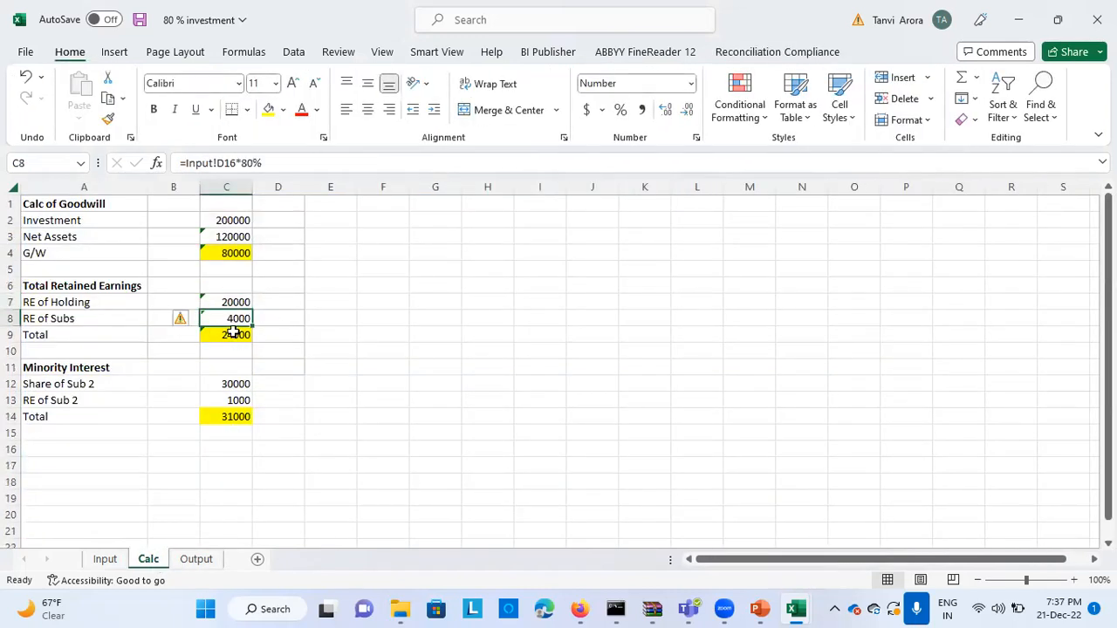
pyautogui.click(232, 333)
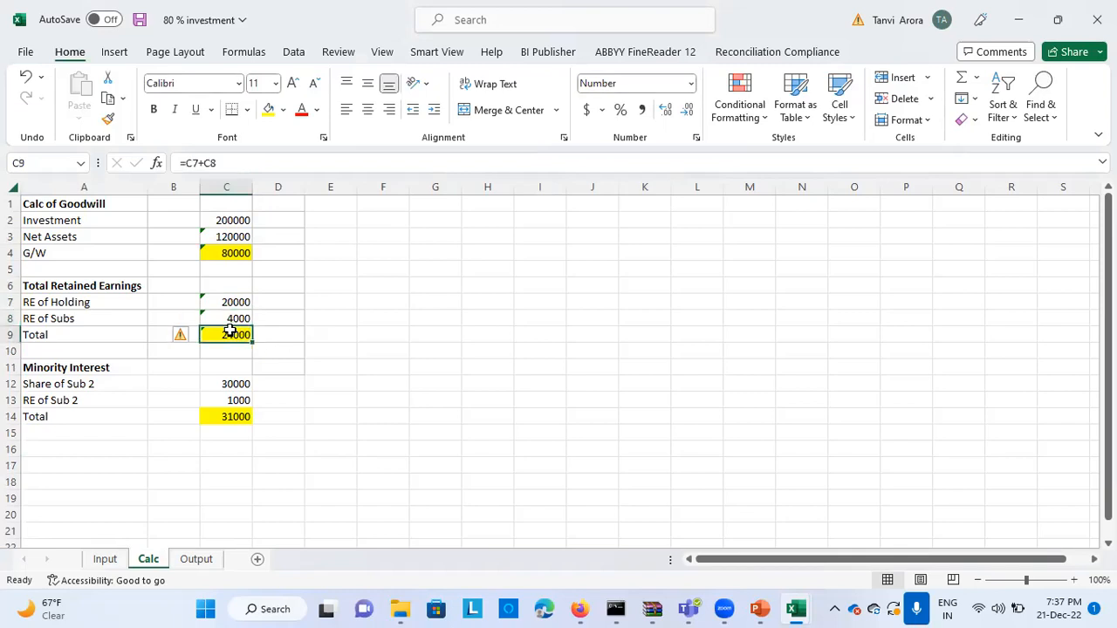
pyautogui.click(197, 561)
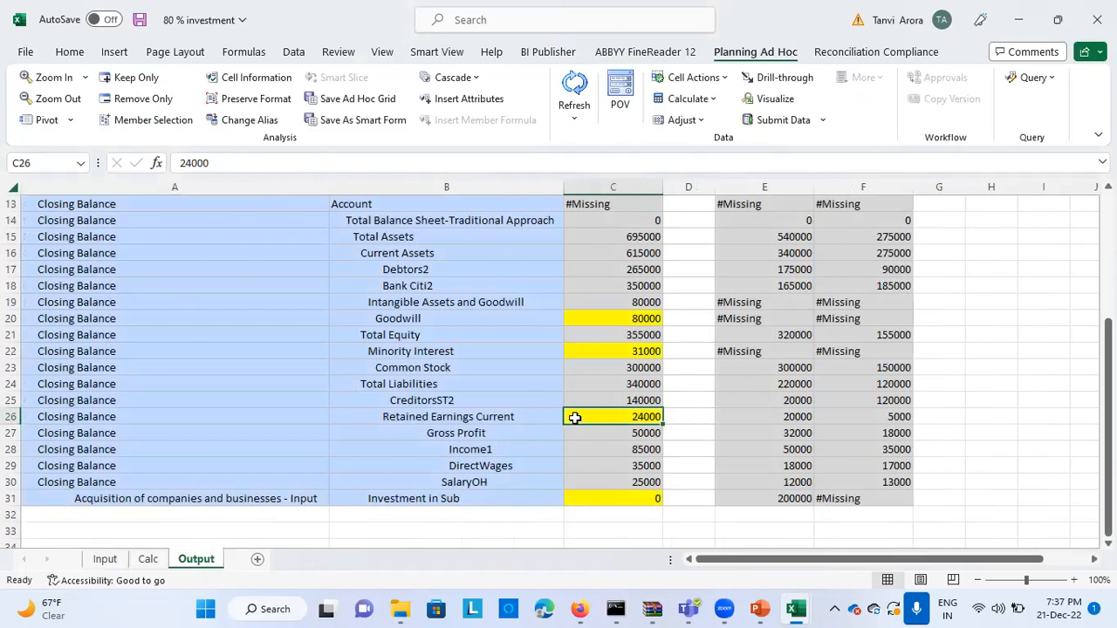
# Check the Calc sheet's minority interest Share of Sub 2 against South102's Common Stock on the Input sheet
pyautogui.click(147, 560)
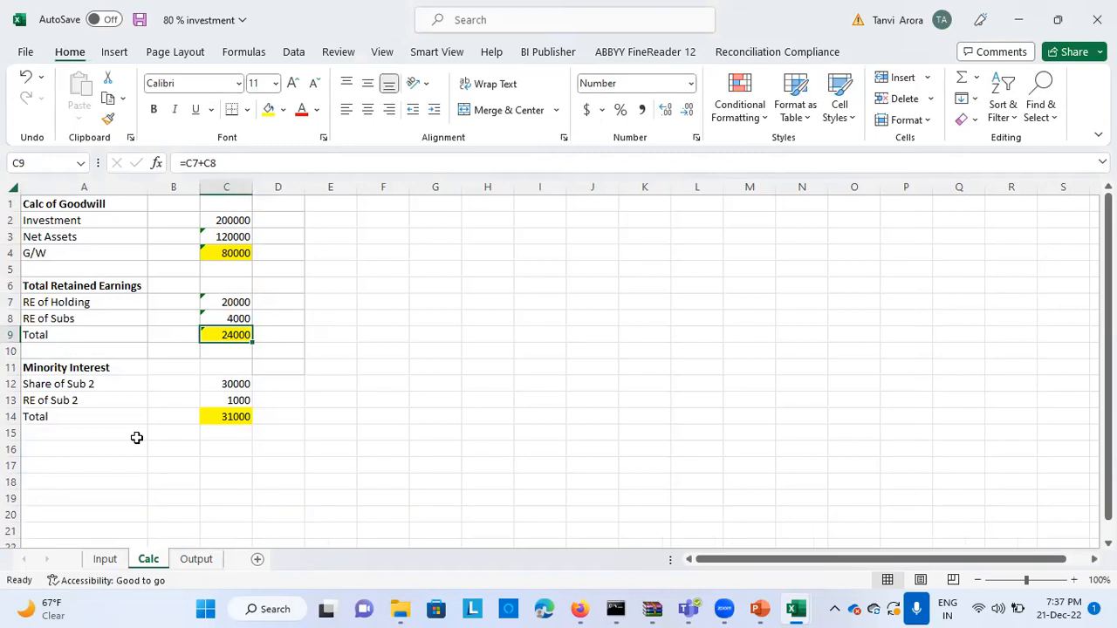
pyautogui.click(316, 381)
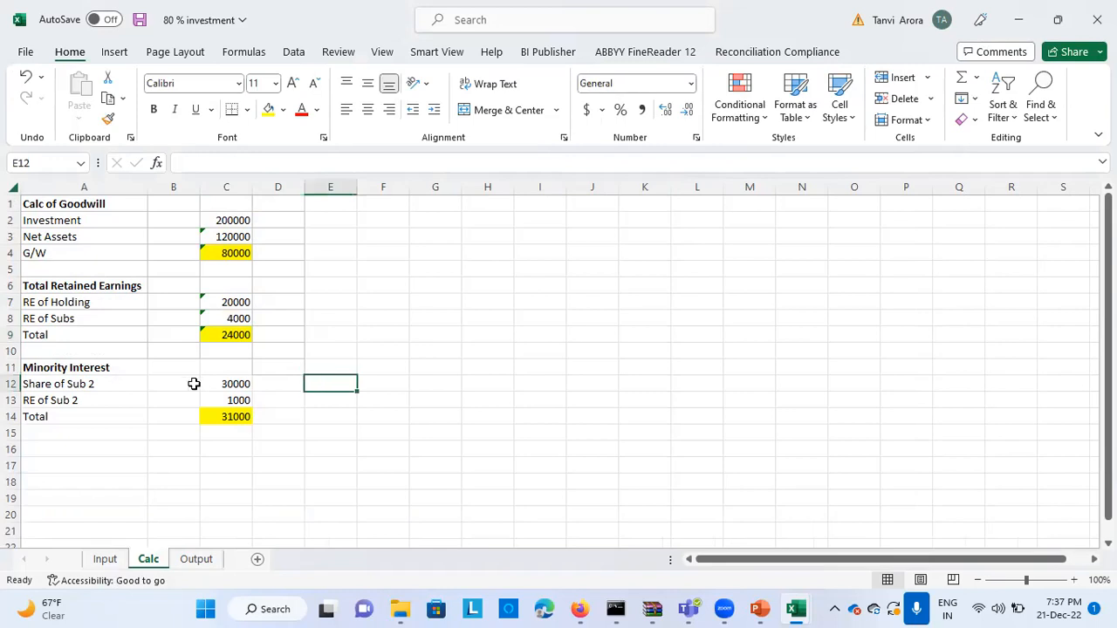
pyautogui.click(111, 384)
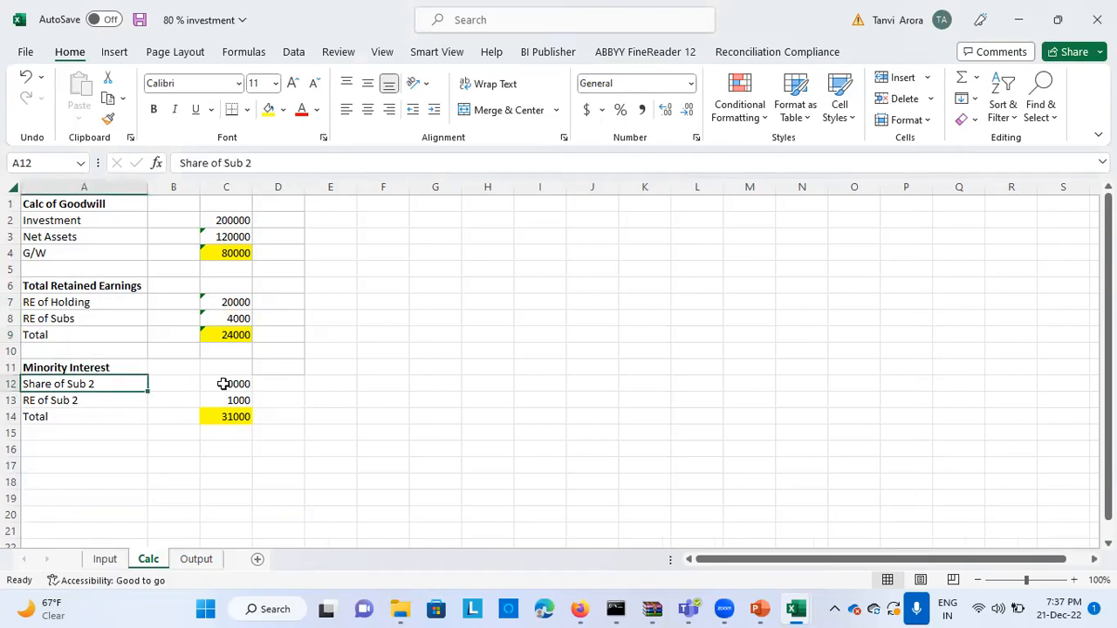
pyautogui.click(105, 559)
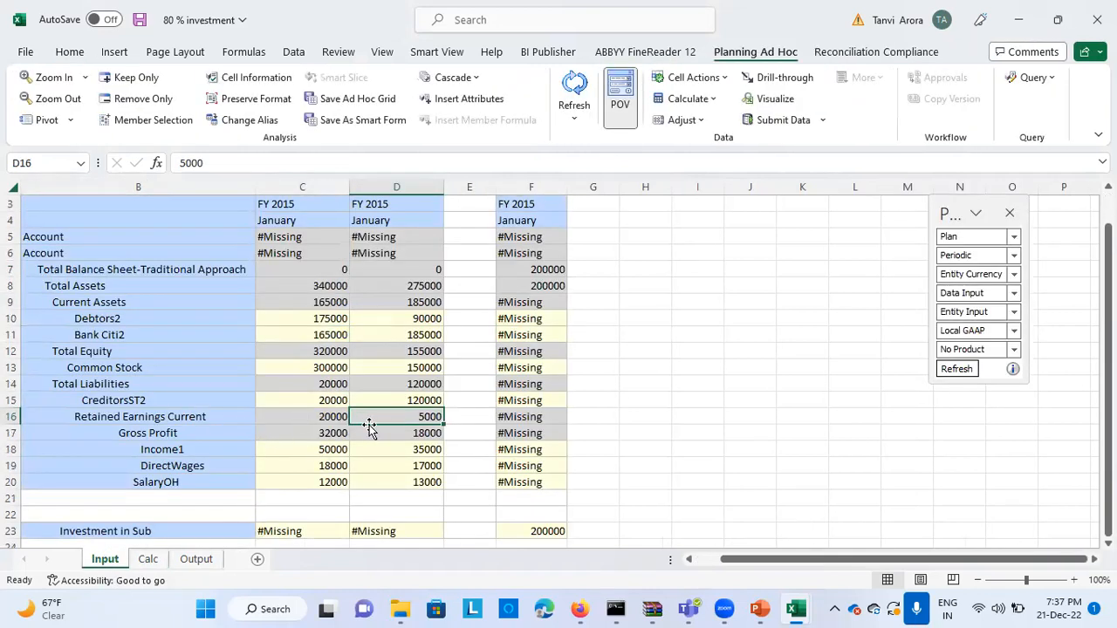
pyautogui.click(399, 371)
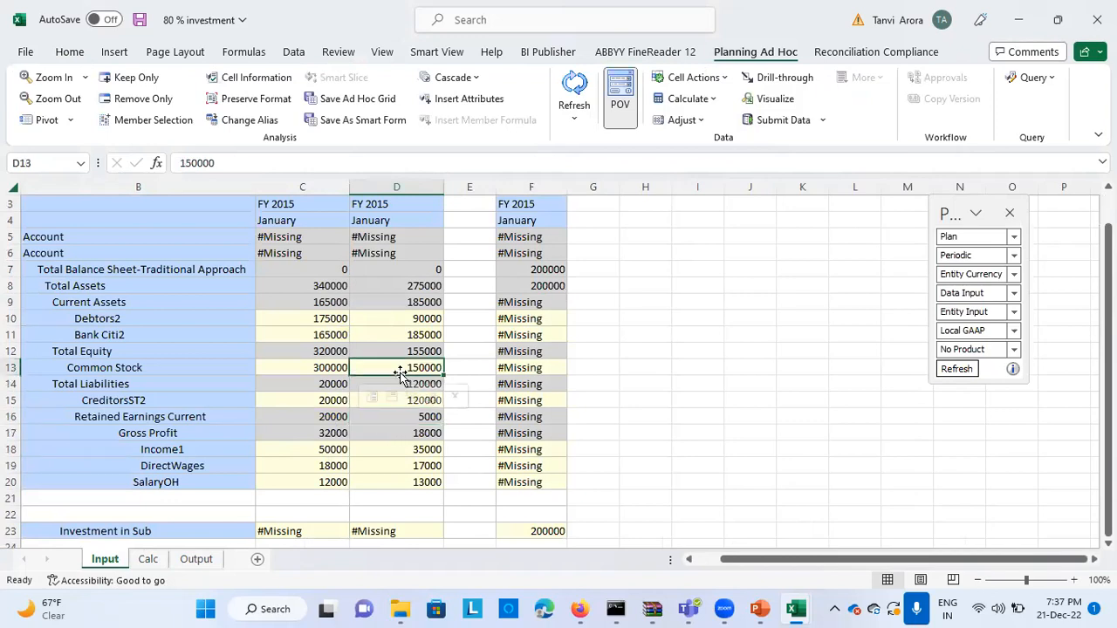
pyautogui.click(152, 563)
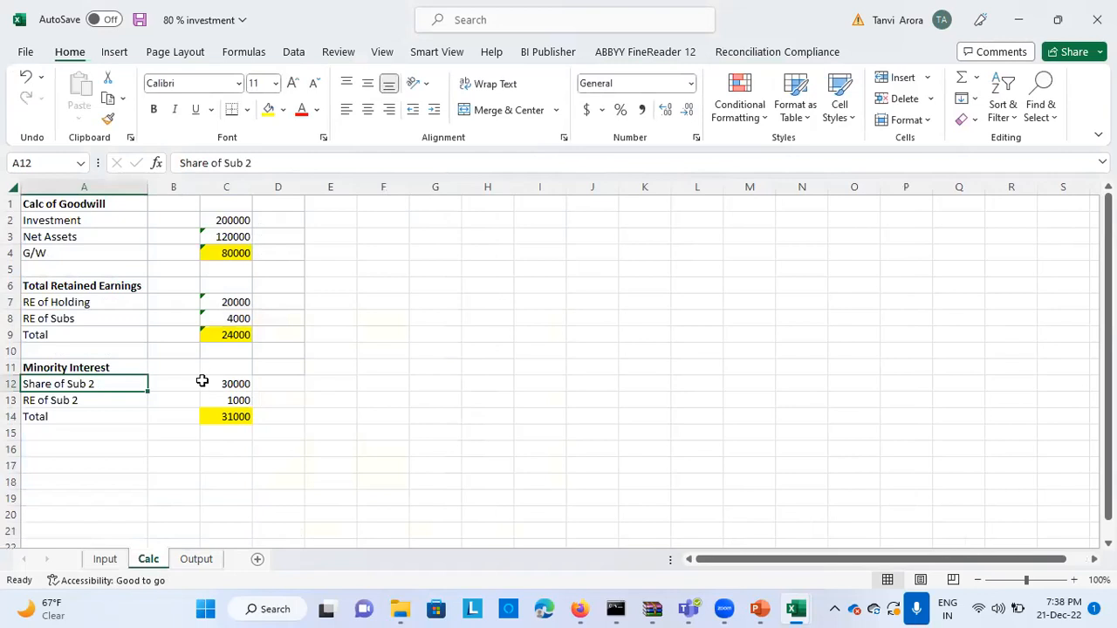
# Trace the Calc sheet's minority interest RE of Sub 2 to South102's Retained Earnings Current on the Input sheet and inspect its formula
pyautogui.click(204, 384)
pyautogui.click(128, 398)
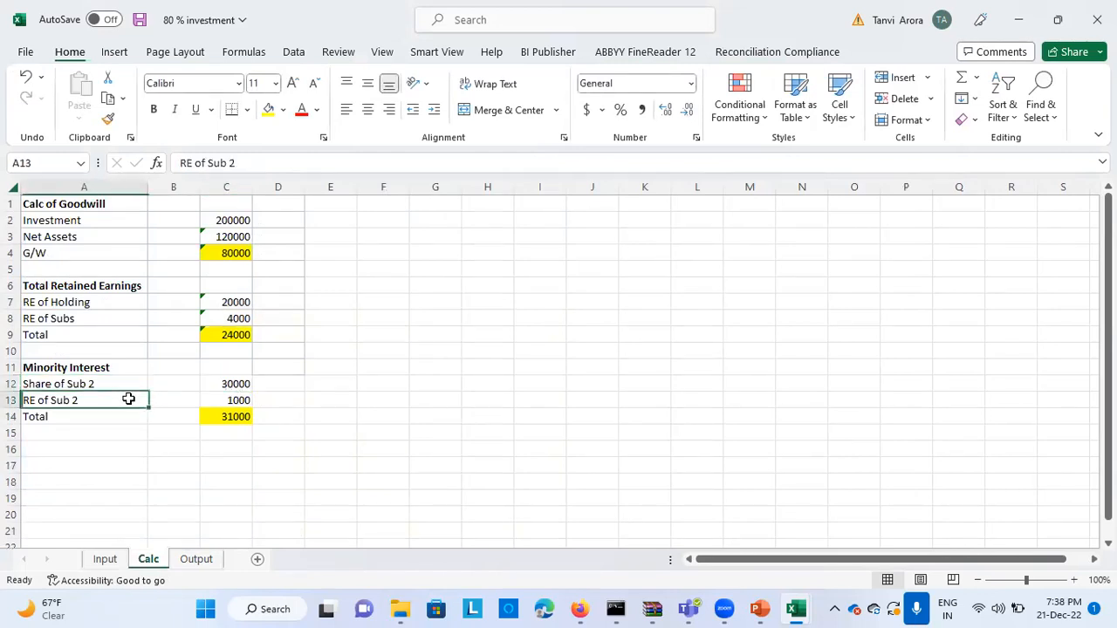
pyautogui.click(106, 559)
pyautogui.click(417, 417)
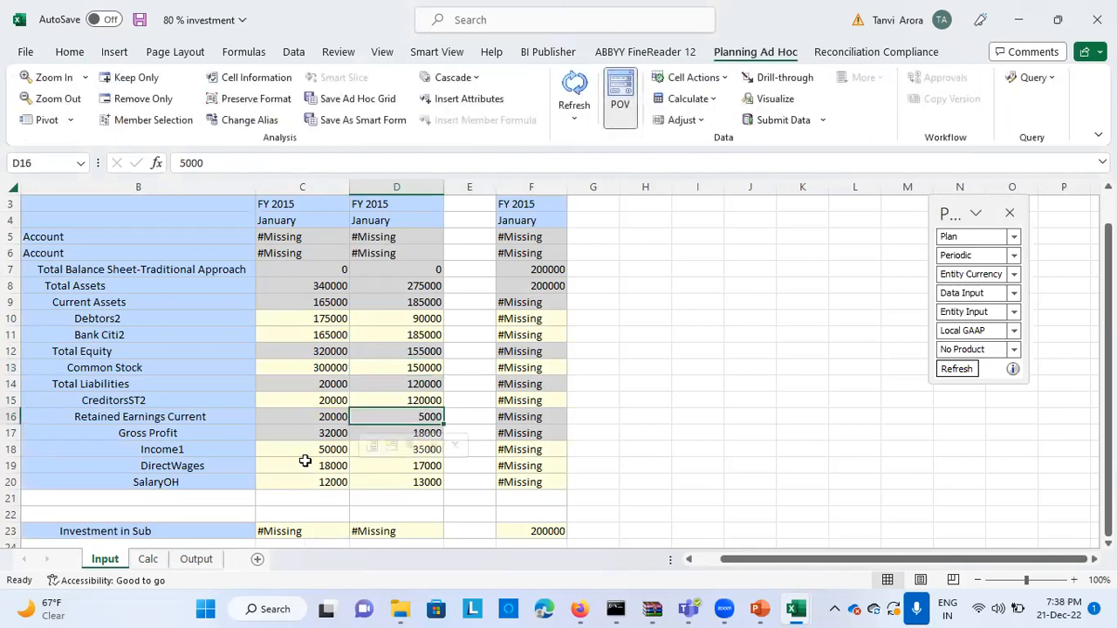
pyautogui.click(196, 560)
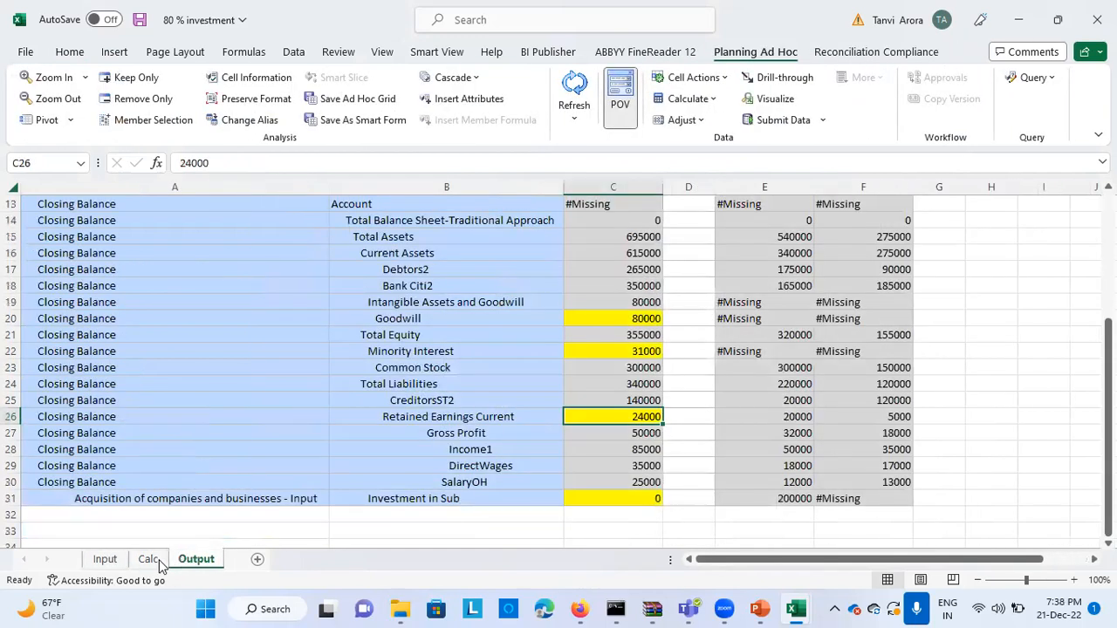
pyautogui.click(147, 560)
pyautogui.click(218, 400)
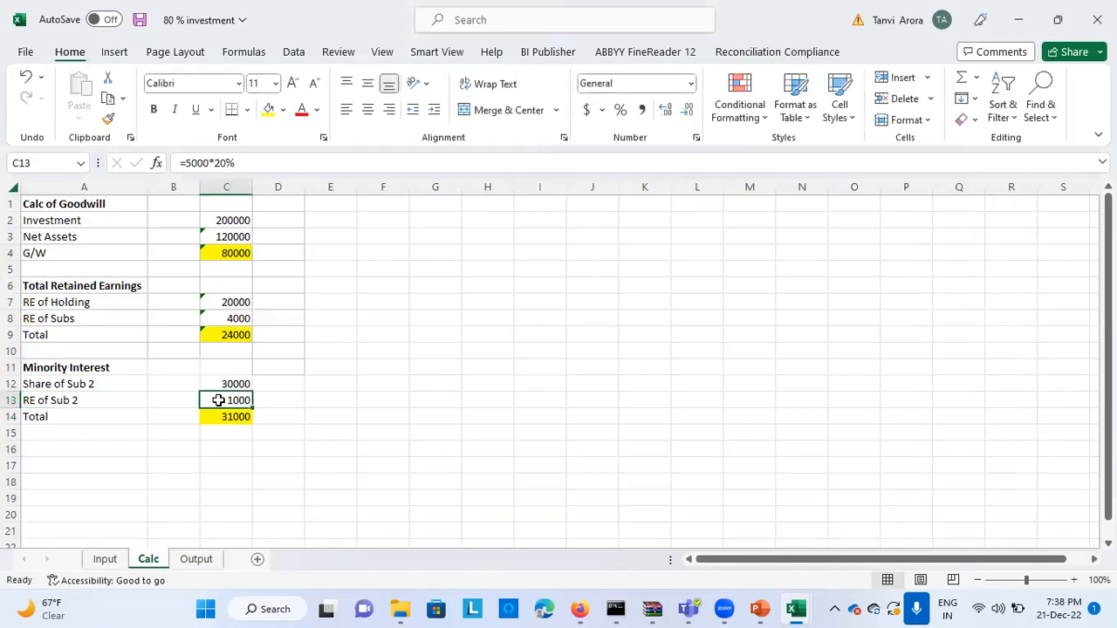
# Inspect the minority interest Total formula on the Calc sheet and compare it with Minority Interest on the Output sheet
pyautogui.click(244, 416)
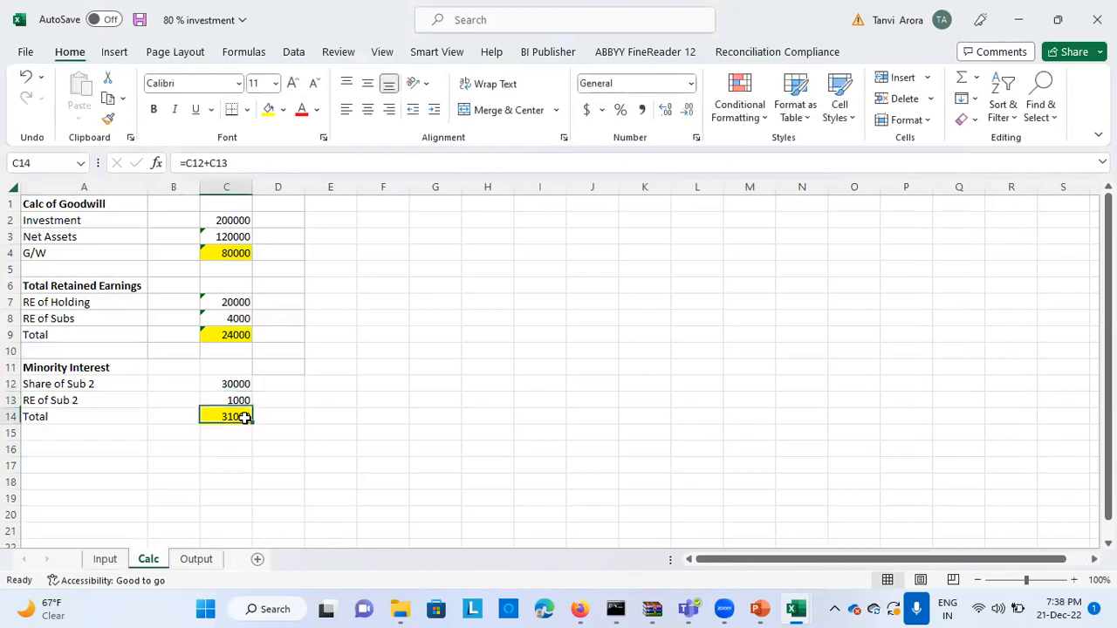
pyautogui.click(180, 560)
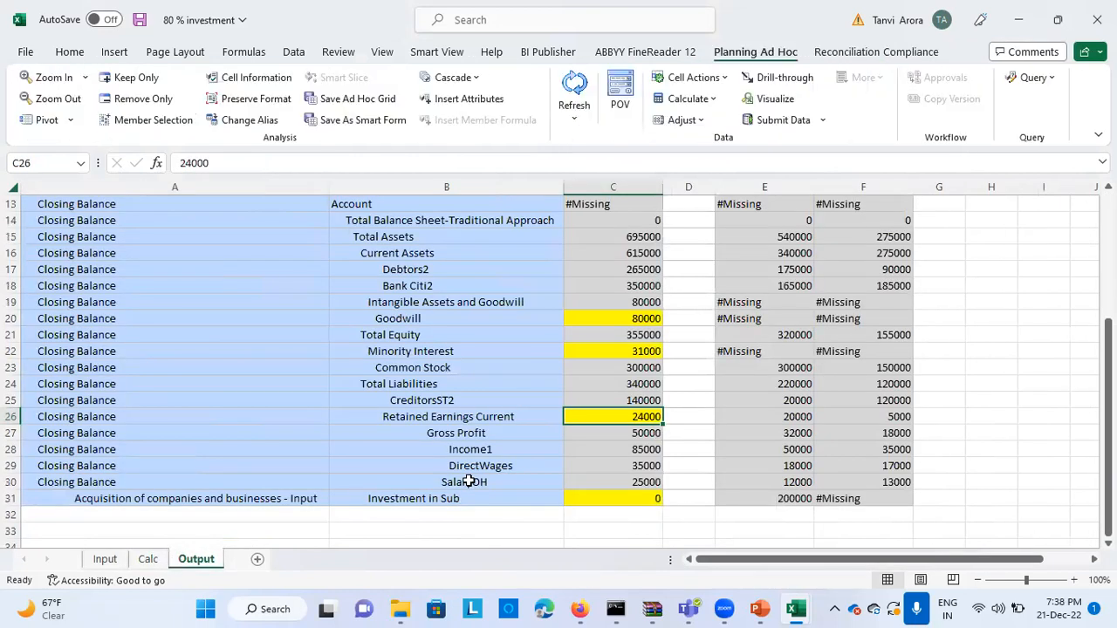
pyautogui.click(604, 349)
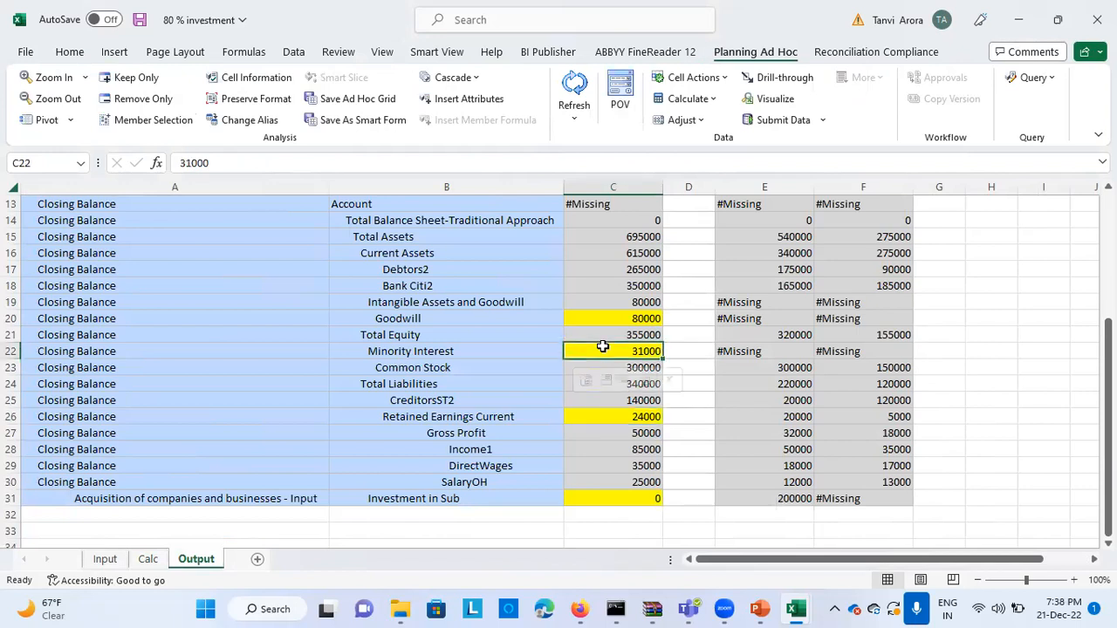